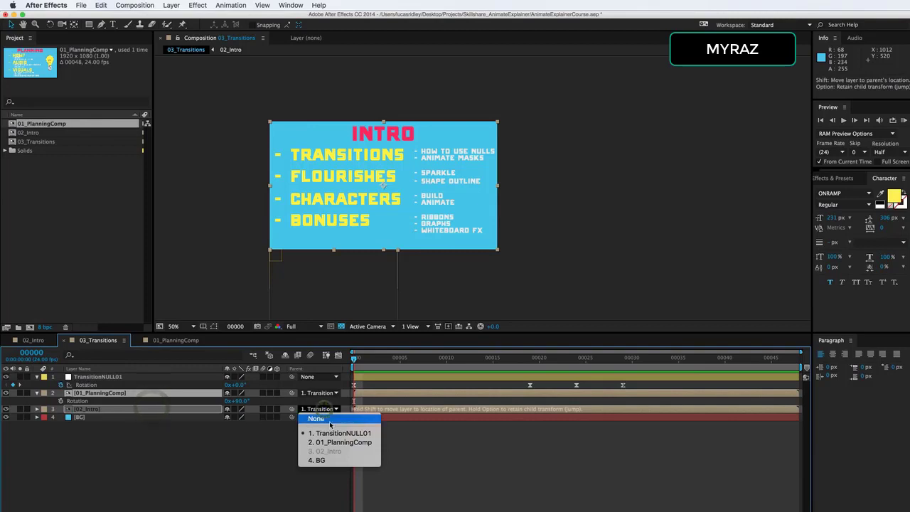
# - Set the parent of the 01_PlanningComp and 02_Intro layers to None
pyautogui.click(325, 418)
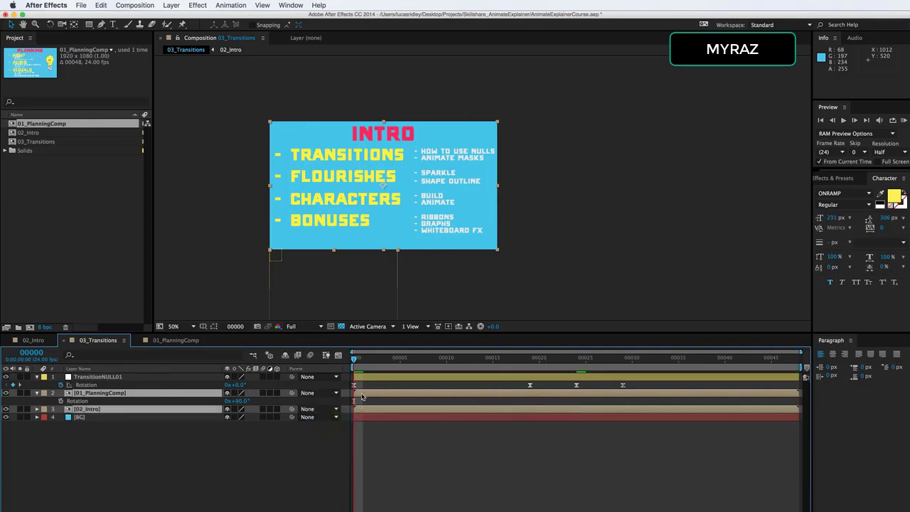
pyautogui.moveTo(651, 384); pyautogui.dragTo(315, 410)
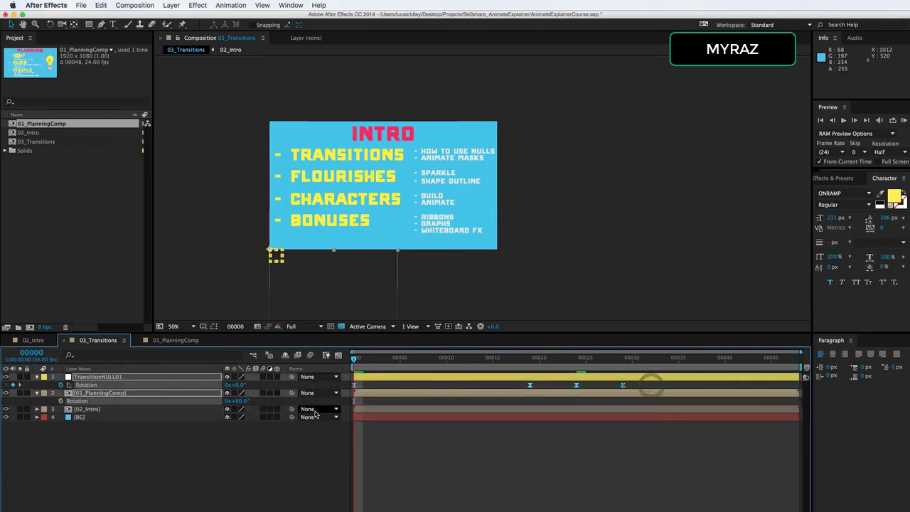
pyautogui.press('Delete')
pyautogui.press('super+z')
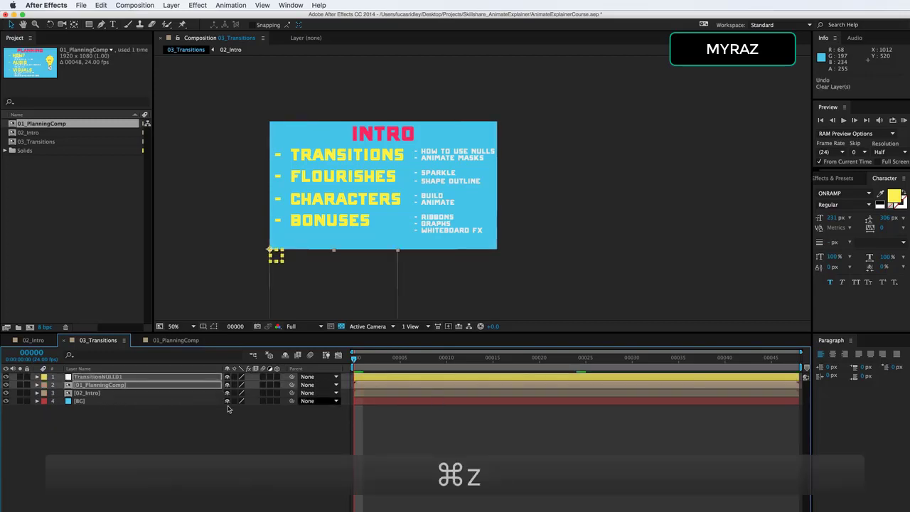
# - Delete all rotation keyframes from the TransitionNULL01 layer
pyautogui.click(128, 434)
pyautogui.click(109, 377)
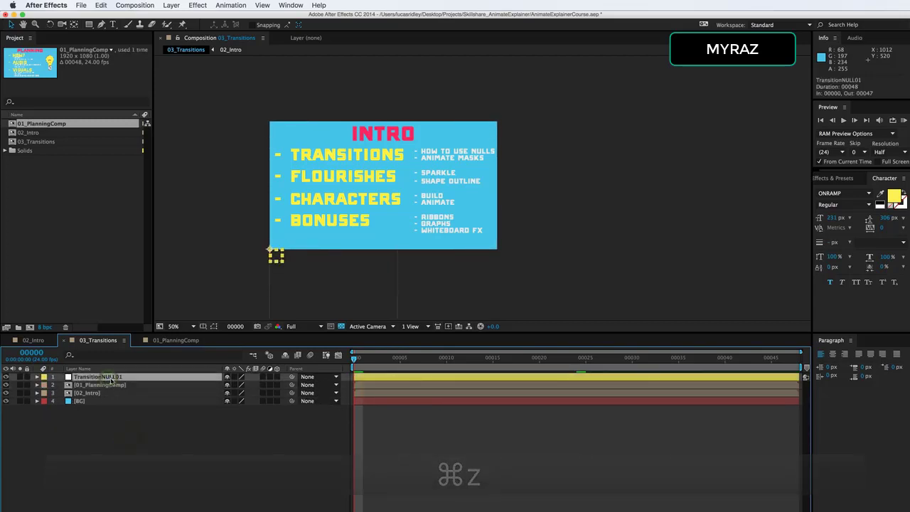
pyautogui.press('u')
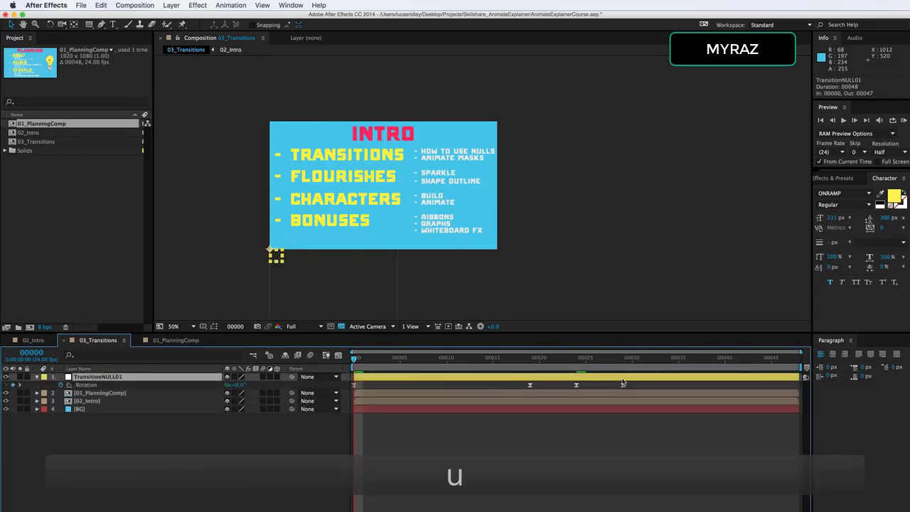
pyautogui.moveTo(637, 385); pyautogui.dragTo(352, 391)
pyautogui.press('Delete')
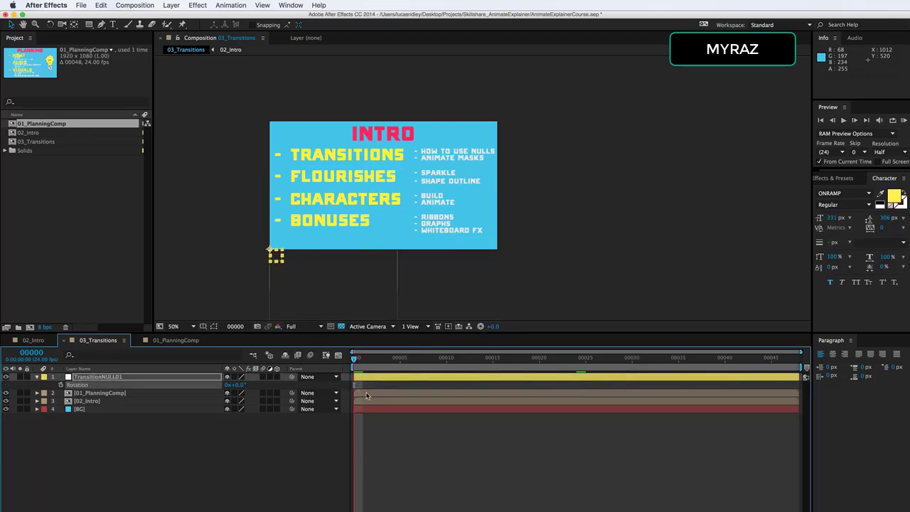
# - Center the 01_PlanningComp layer in the frame by setting its position to 960, 540, matching 02_Intro
pyautogui.click(115, 402)
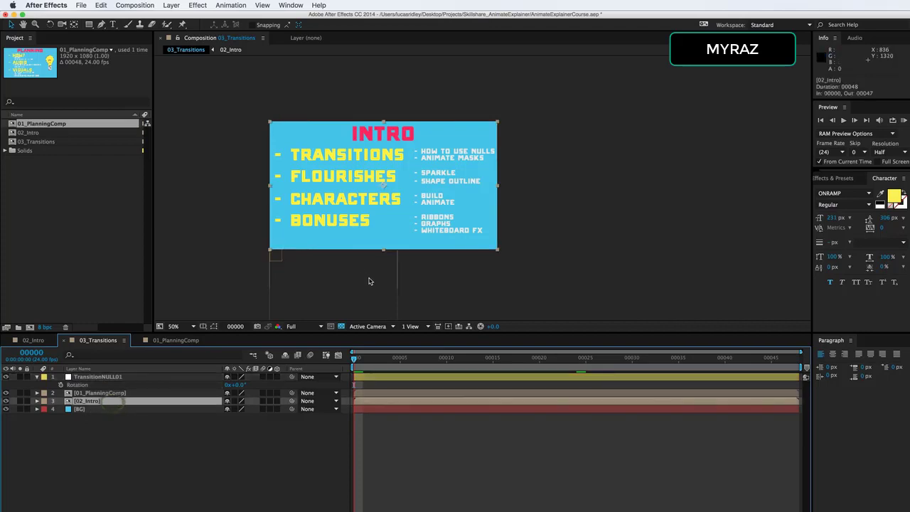
pyautogui.click(118, 393)
pyautogui.moveTo(342, 294); pyautogui.dragTo(366, 184)
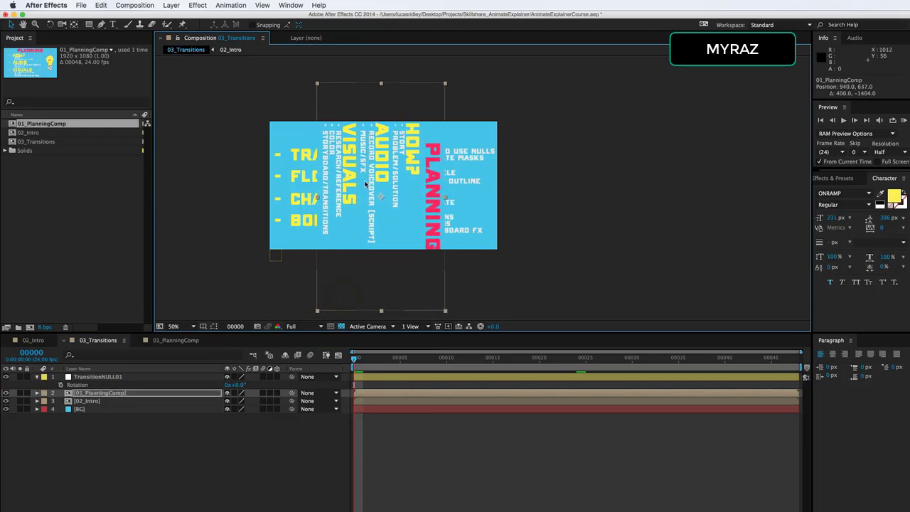
pyautogui.press('p')
pyautogui.click(107, 409)
pyautogui.press('p')
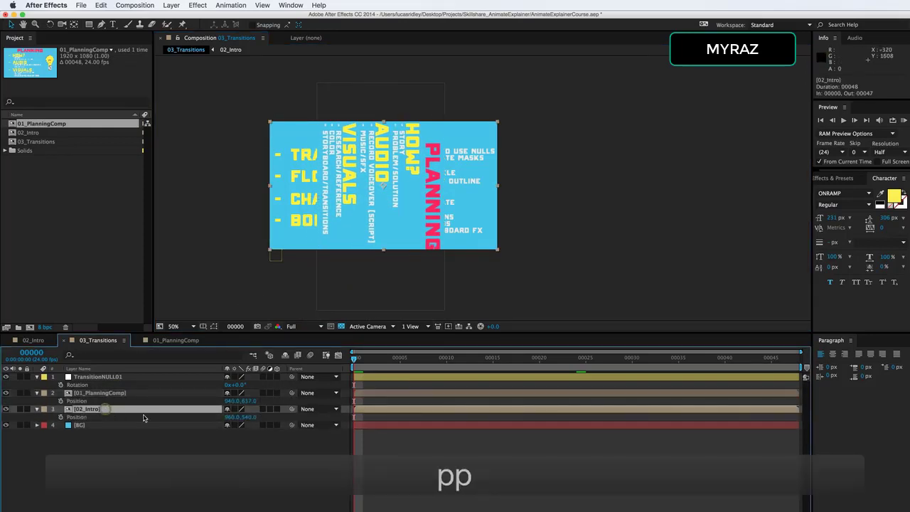
pyautogui.click(233, 401)
pyautogui.write('960')
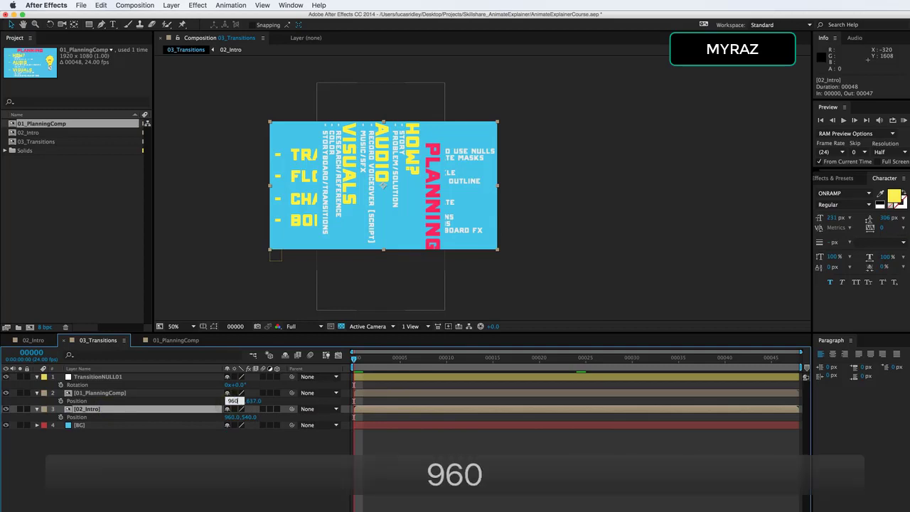
pyautogui.press('Return')
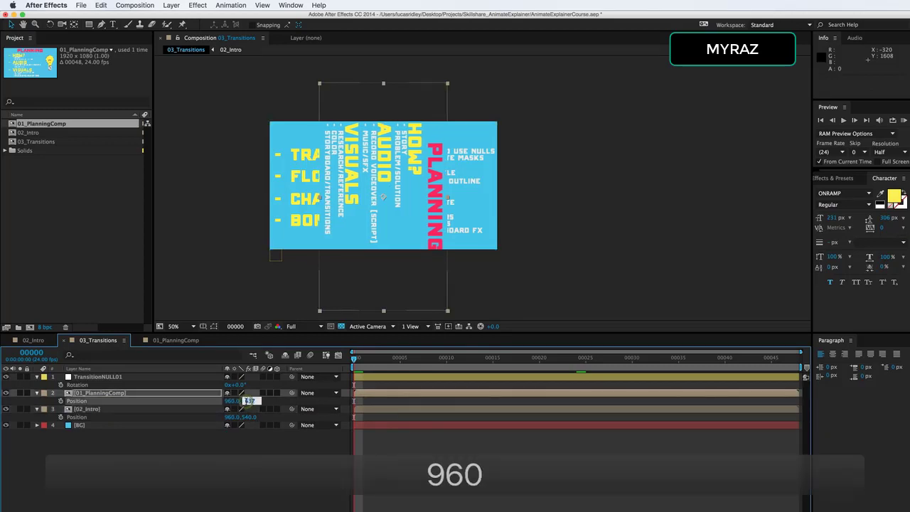
pyautogui.write('540')
pyautogui.press('Return')
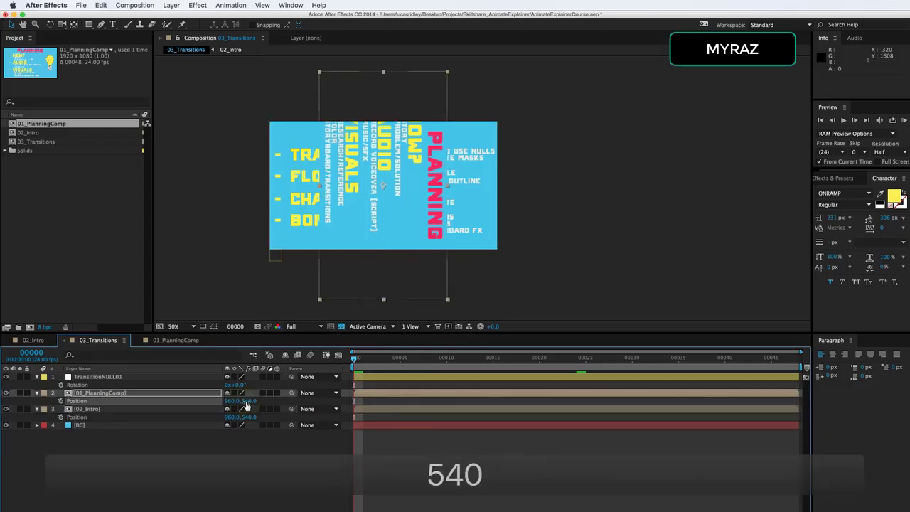
# - Set the rotation of the 01_PlanningComp layer to 0°
pyautogui.click(199, 396)
pyautogui.press('r')
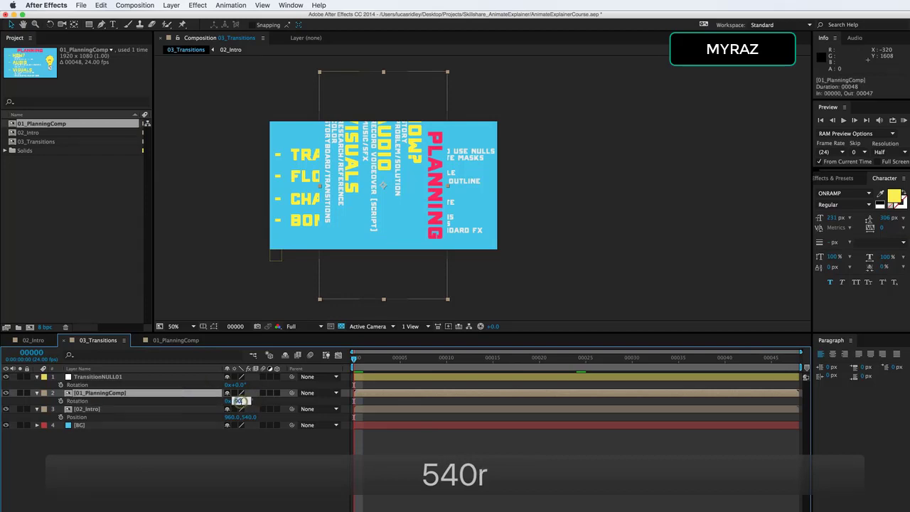
pyautogui.write('0')
pyautogui.press('Return')
pyautogui.click(178, 448)
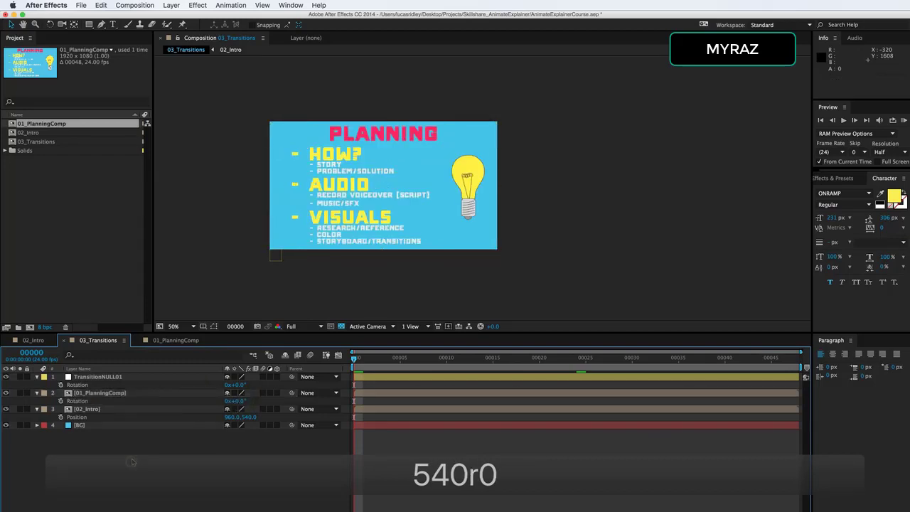
# - Delete the 02_Intro layer from the 03_Transitions composition
pyautogui.click(91, 410)
pyautogui.press('Delete')
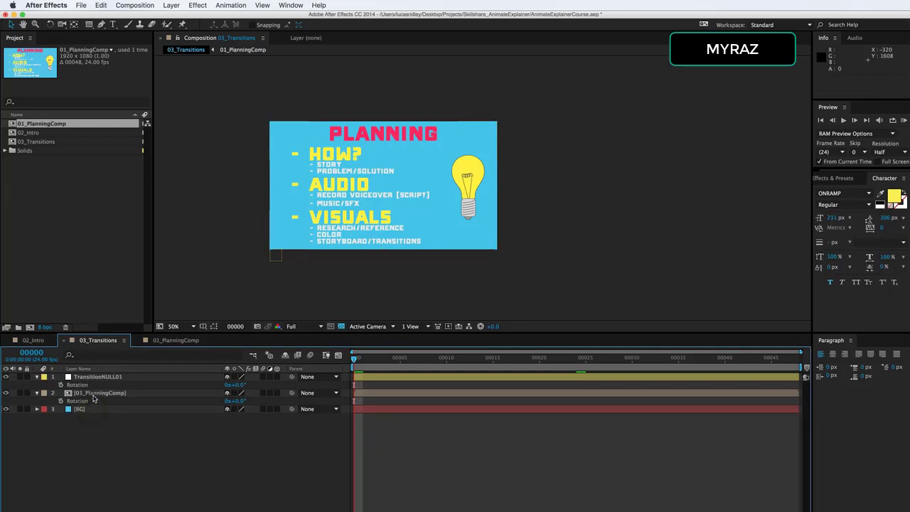
pyautogui.click(93, 394)
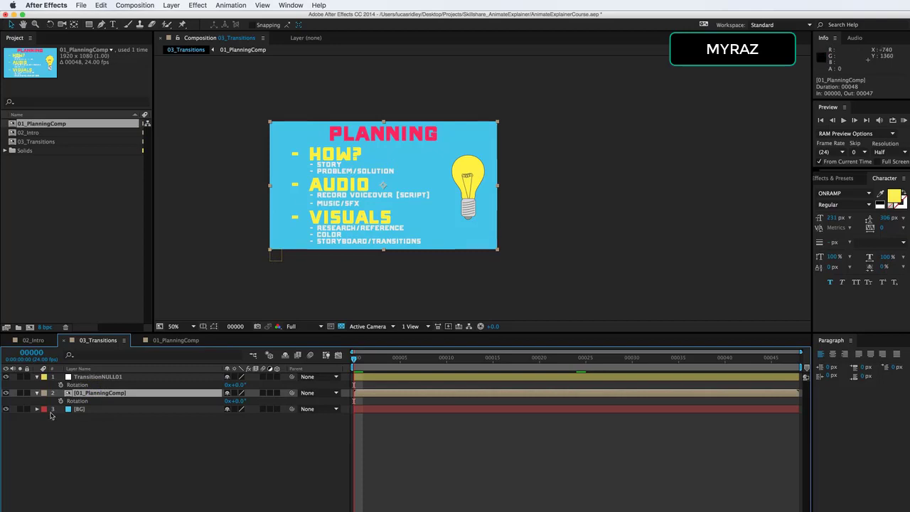
# - Move TransitionNULL01 onto the O of HOW? at about 523, 273, and parent 01_PlanningComp to it
pyautogui.click(92, 376)
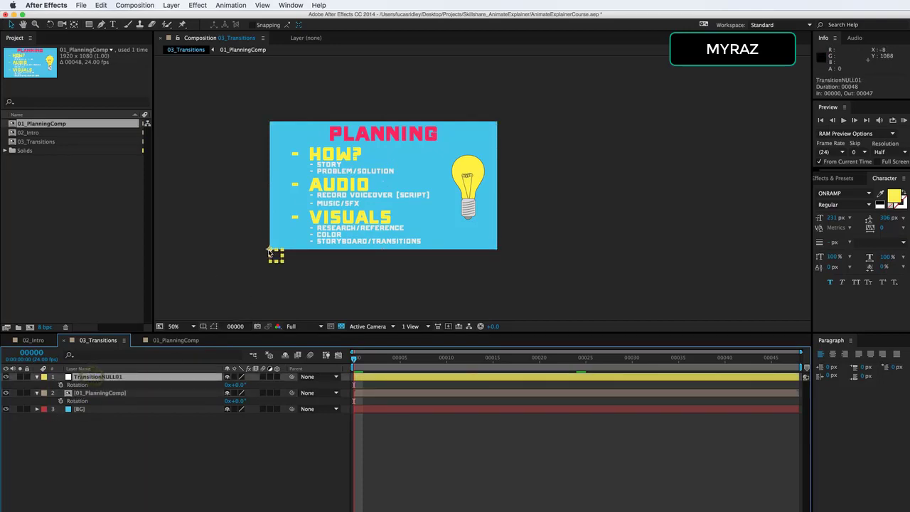
pyautogui.moveTo(271, 250); pyautogui.dragTo(324, 158)
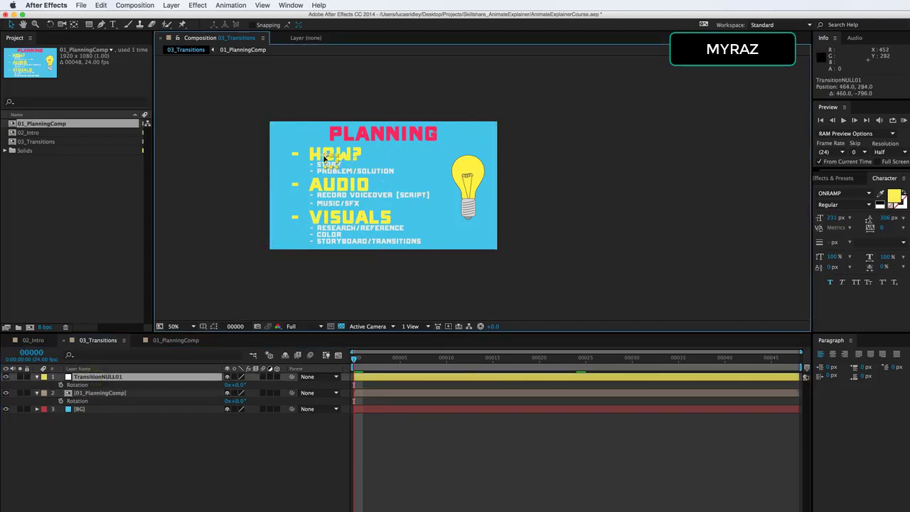
pyautogui.scroll(4, 328, 158)
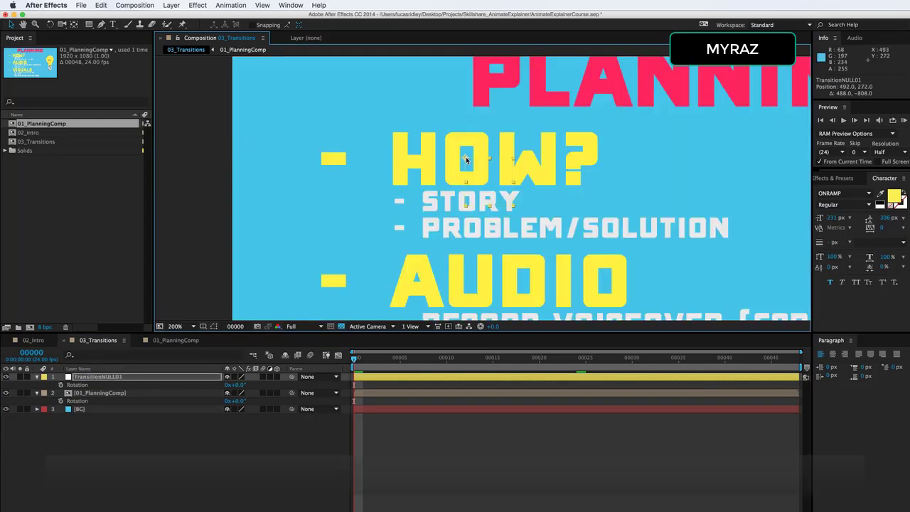
pyautogui.moveTo(465, 159); pyautogui.dragTo(465, 160)
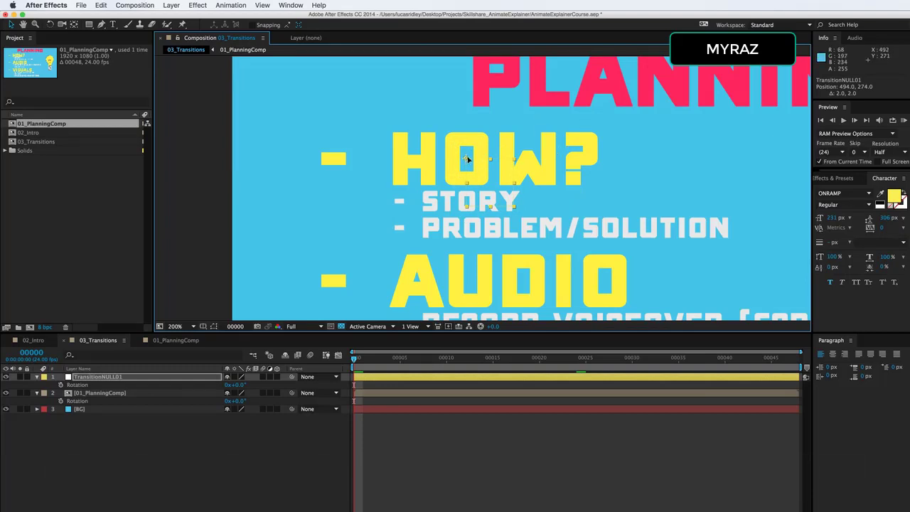
pyautogui.moveTo(466, 159); pyautogui.dragTo(480, 160)
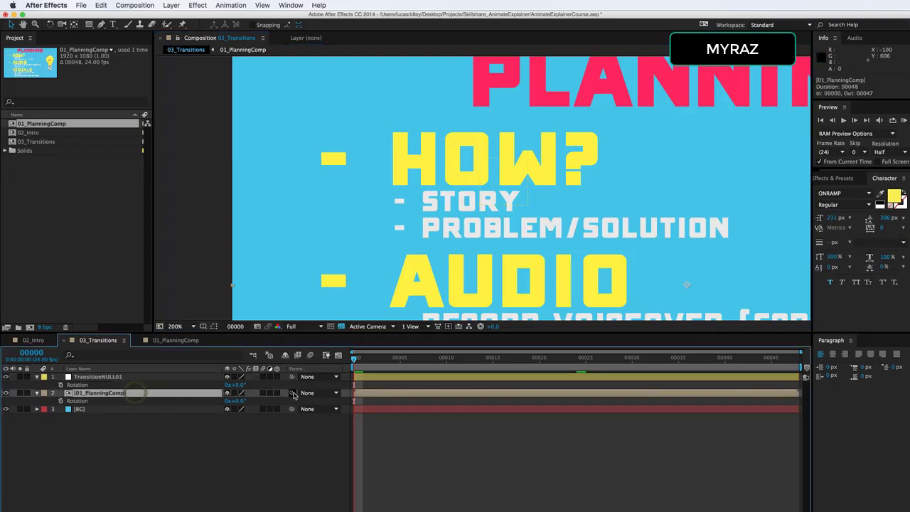
pyautogui.moveTo(291, 392); pyautogui.dragTo(165, 379)
# - Start Position and Scale keyframes on TransitionNULL01 at frame 0
pyautogui.click(165, 380)
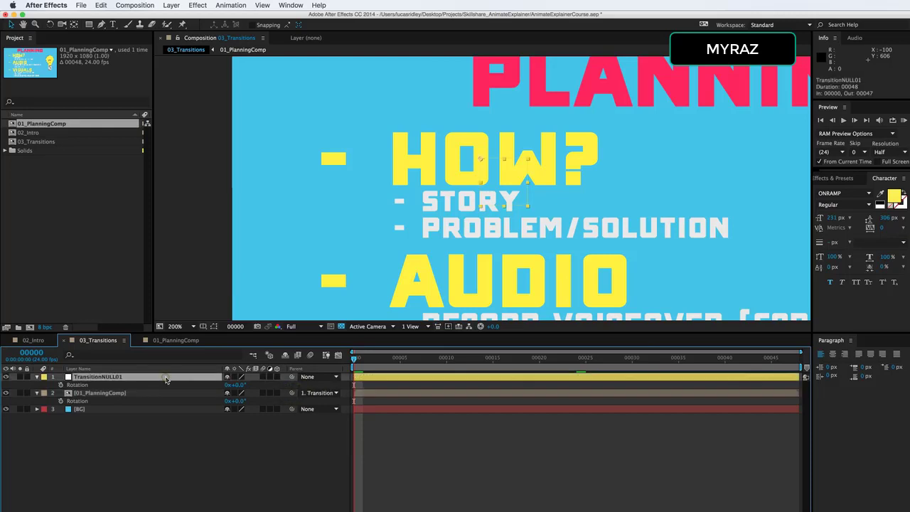
pyautogui.press('s')
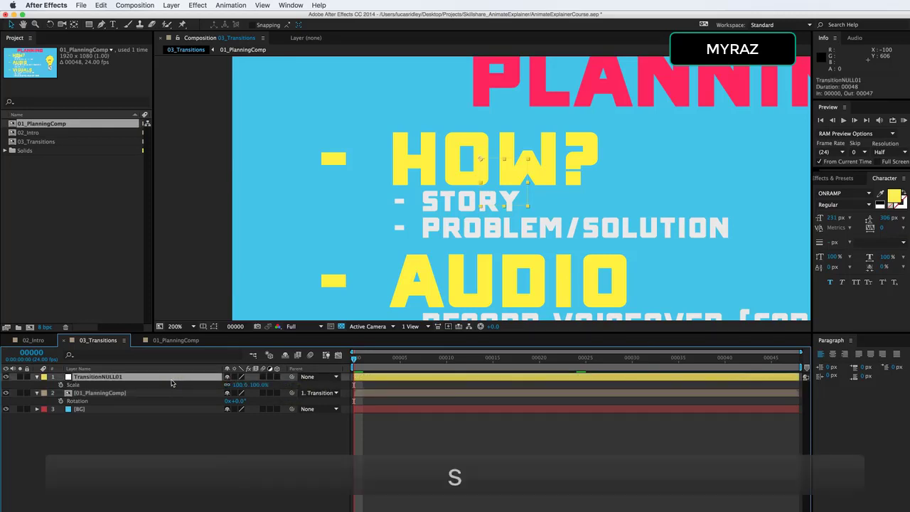
pyautogui.hotkey('shift', 'p')
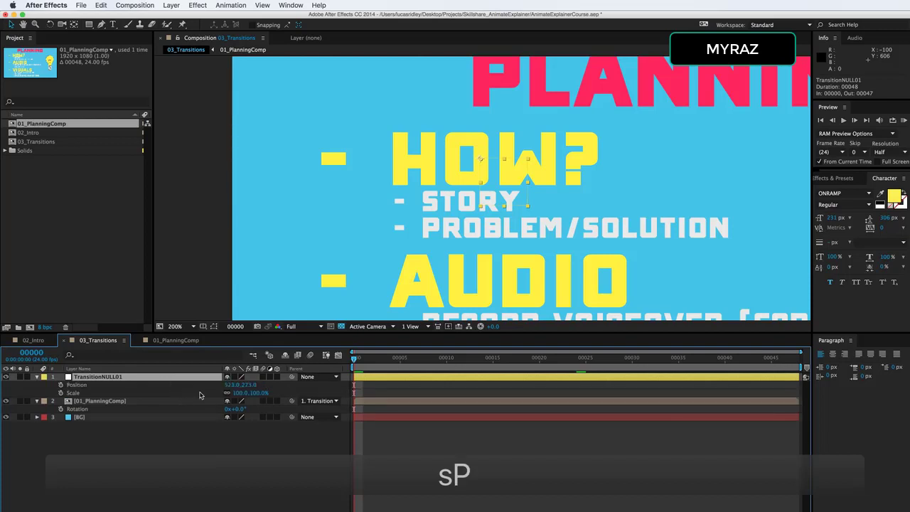
pyautogui.click(60, 384)
pyautogui.click(60, 392)
# - At frame 15, keyframe the scale of TransitionNULL01 up to about 724%
pyautogui.click(404, 375)
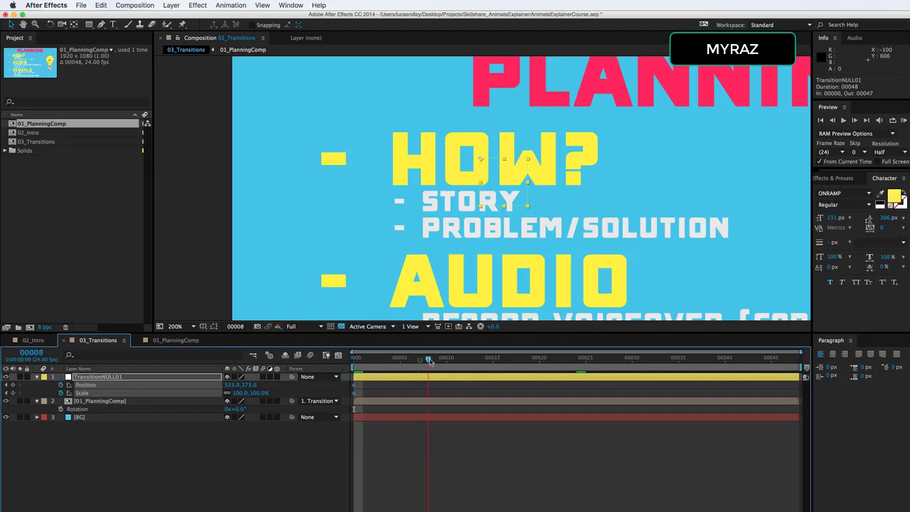
pyautogui.moveTo(429, 361); pyautogui.dragTo(493, 360)
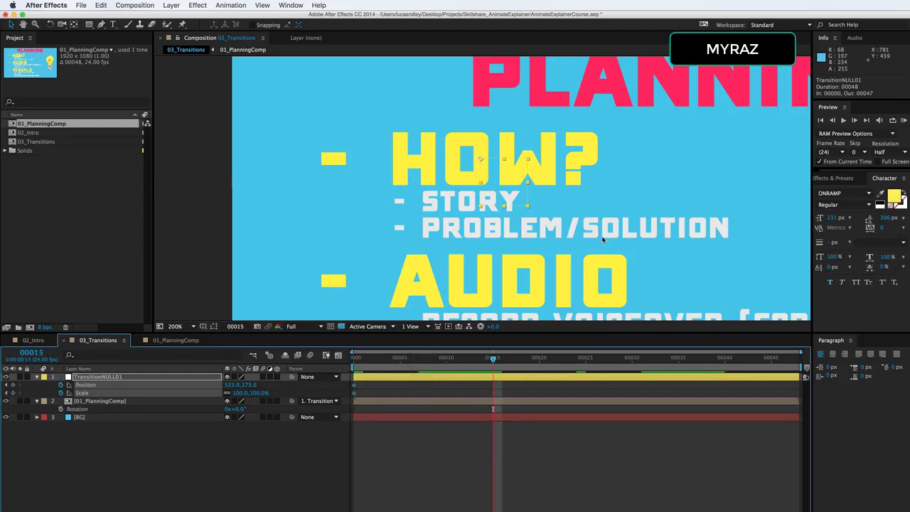
pyautogui.hscroll(5, 568, 228)
pyautogui.press('super+minus')
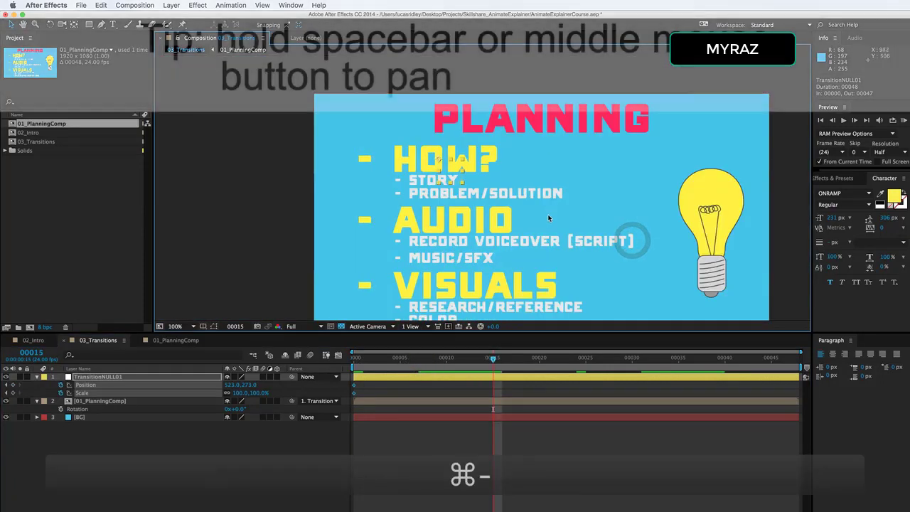
pyautogui.press('super+minus')
pyautogui.press('super+equal')
pyautogui.moveTo(560, 221); pyautogui.dragTo(510, 182)
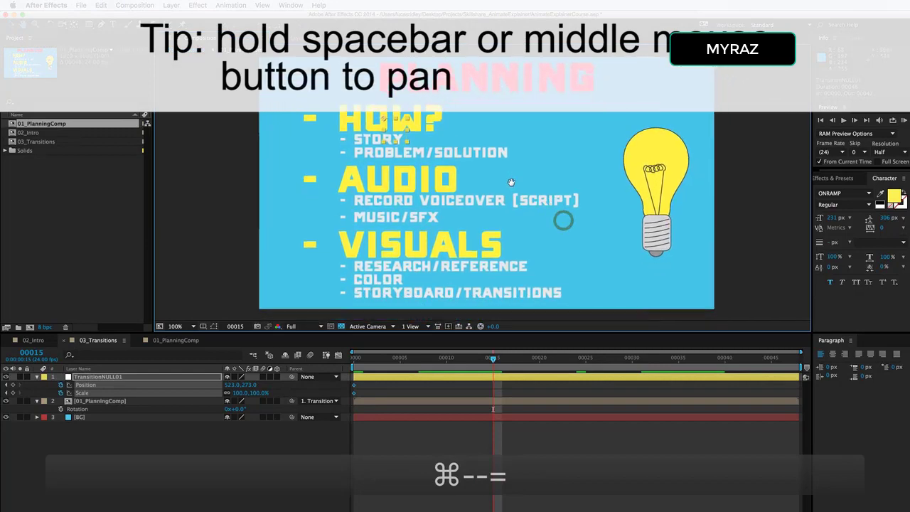
pyautogui.click(149, 452)
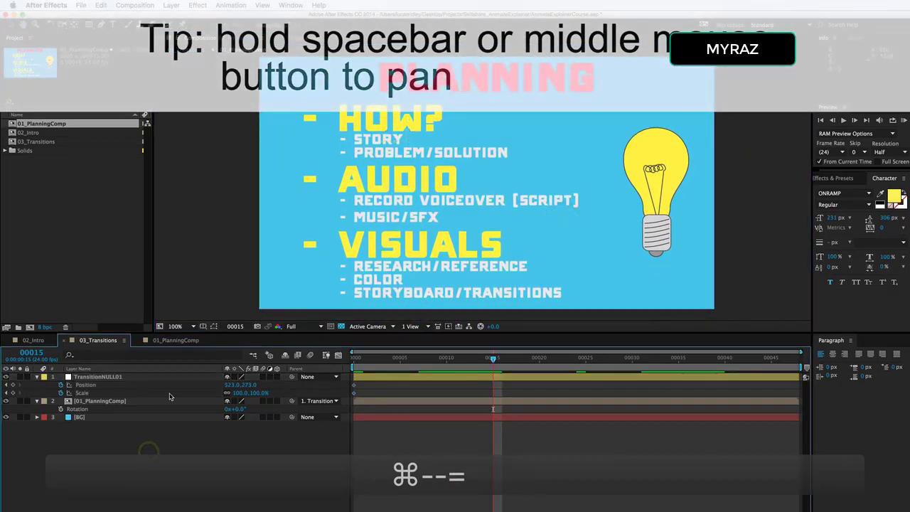
pyautogui.moveTo(253, 393); pyautogui.dragTo(423, 382)
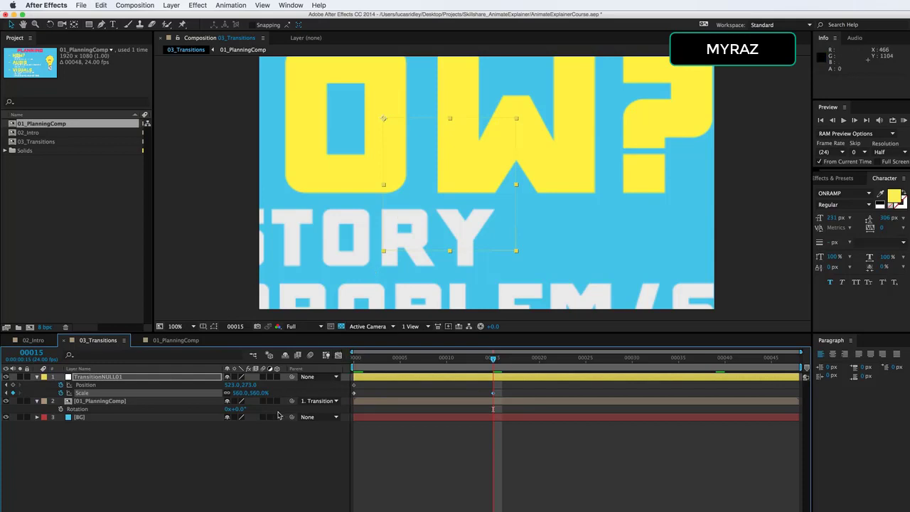
pyautogui.moveTo(250, 392); pyautogui.dragTo(367, 391)
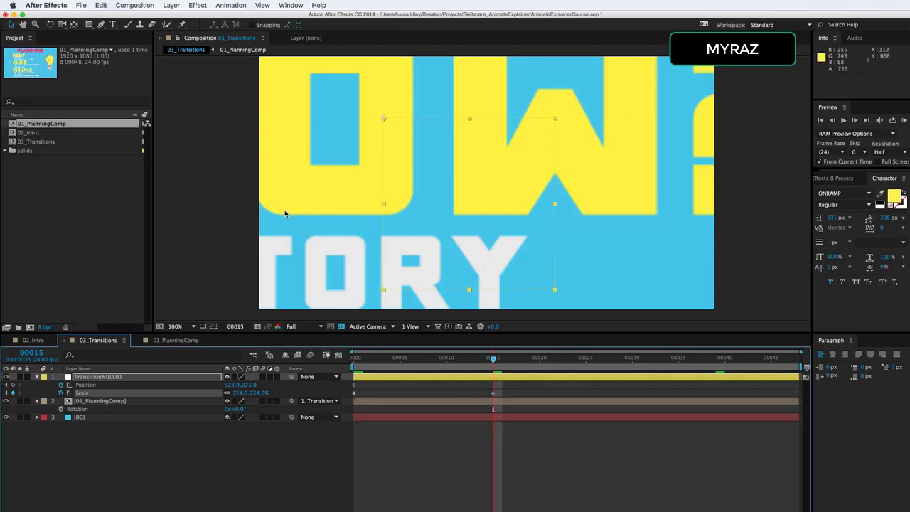
# - Turn on continuous rasterization (collapse transformations) for the 01_PlanningComp layer
pyautogui.click(229, 403)
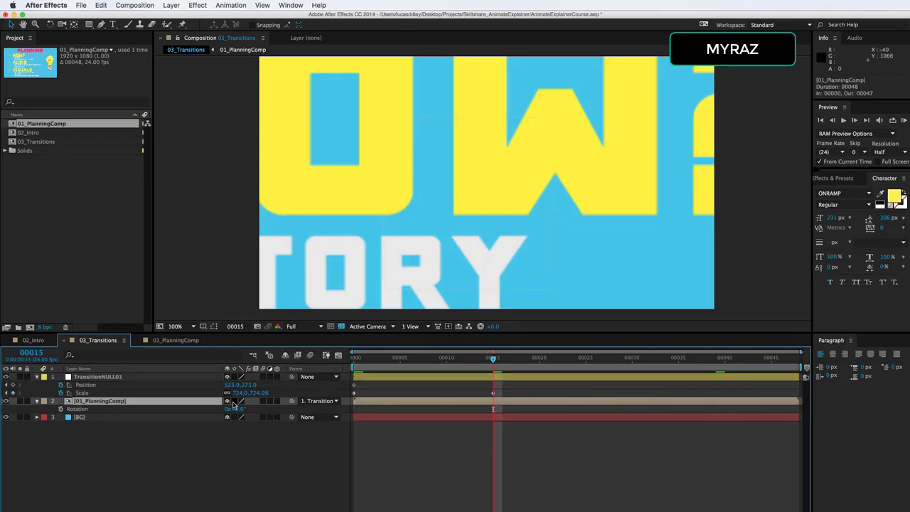
pyautogui.click(235, 402)
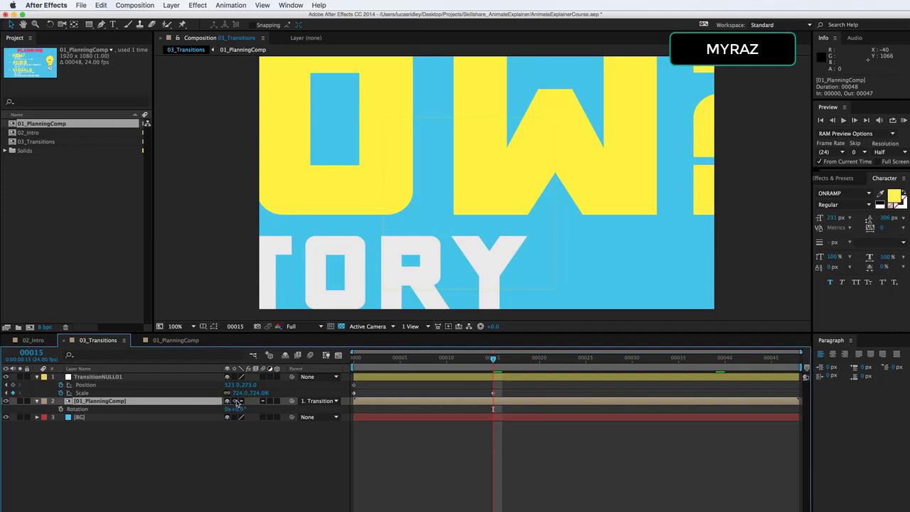
# - At frame 15, move TransitionNULL01 to about 890, 537 and raise its scale to about 1800%
pyautogui.hotkey('ctrl', 'Up')
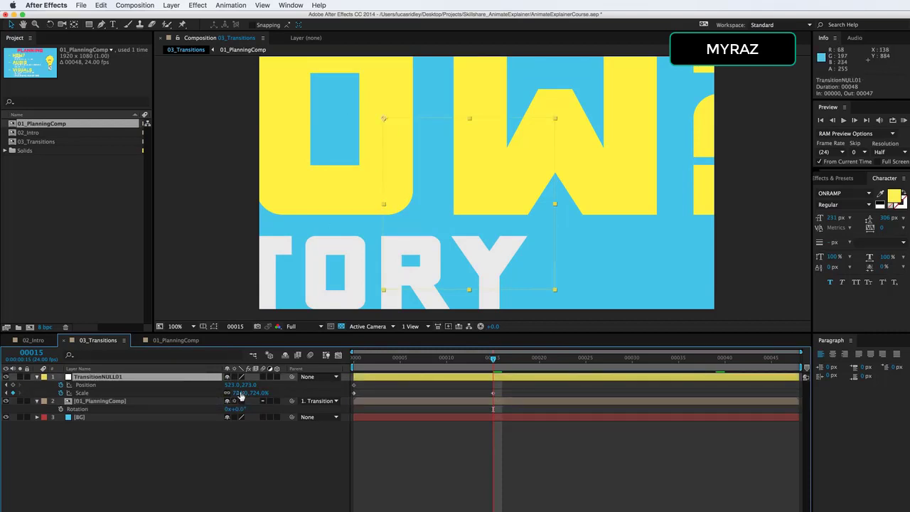
pyautogui.moveTo(249, 385); pyautogui.dragTo(320, 409)
pyautogui.moveTo(235, 391); pyautogui.dragTo(327, 398)
pyautogui.moveTo(258, 399); pyautogui.dragTo(718, 359)
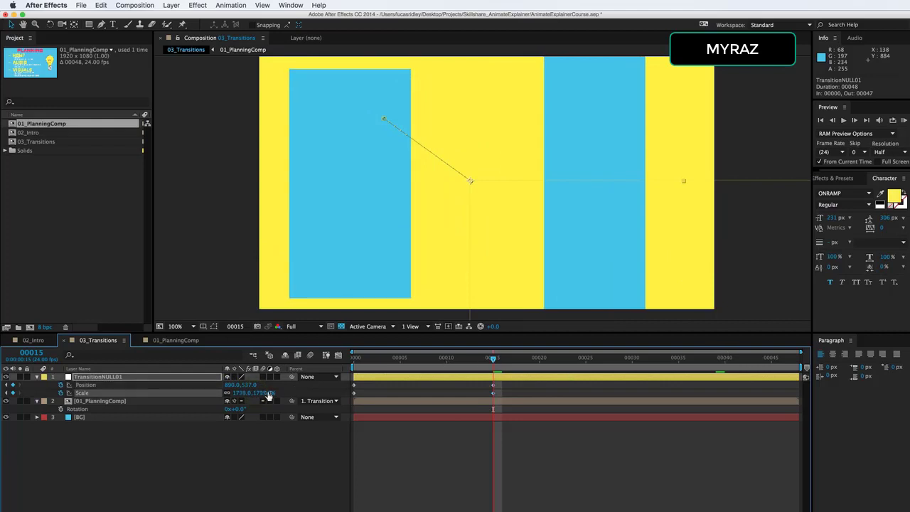
# - At frame 15, raise the scale of TransitionNULL01 to about 6469% so the yellow fills the frame
pyautogui.moveTo(268, 396); pyautogui.dragTo(710, 387)
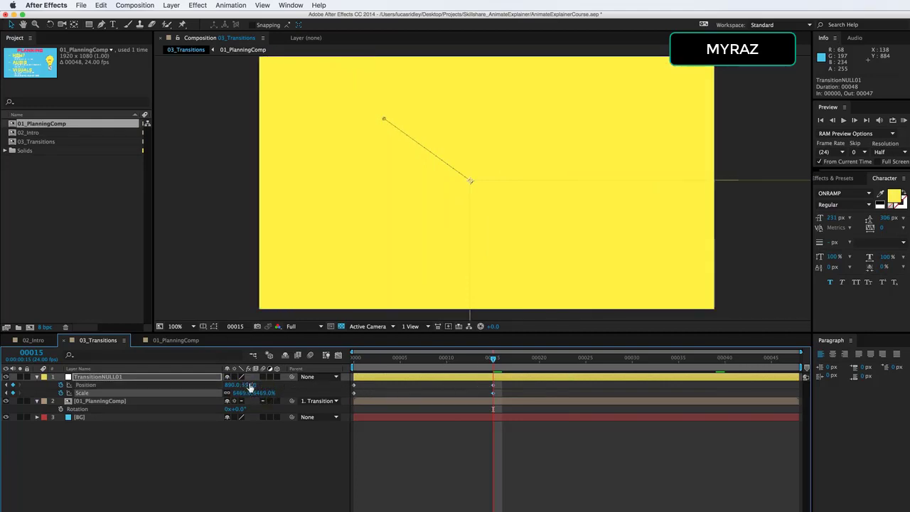
pyautogui.click(199, 436)
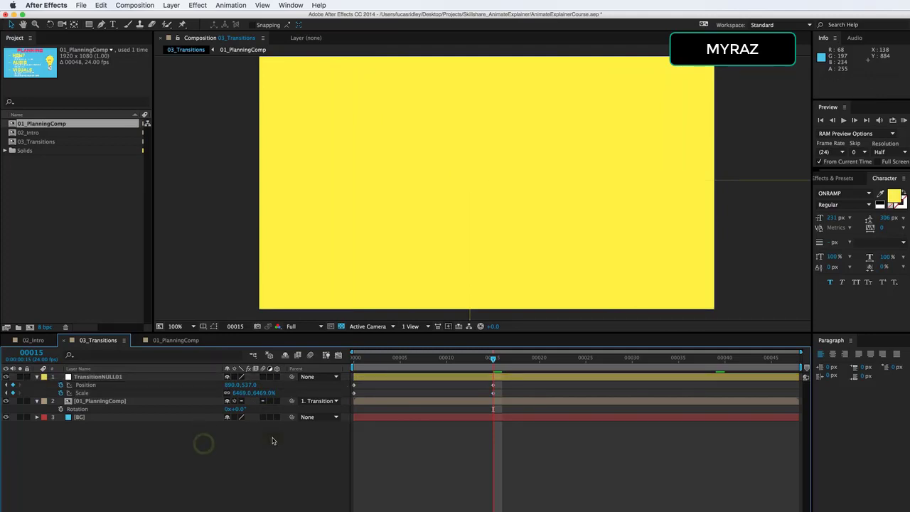
# - Create a solid named YellowBG at the default 1920 x 1080 px, sampling its color from the yellow in the composition
pyautogui.rightClick(272, 440)
pyautogui.moveTo(334, 445)
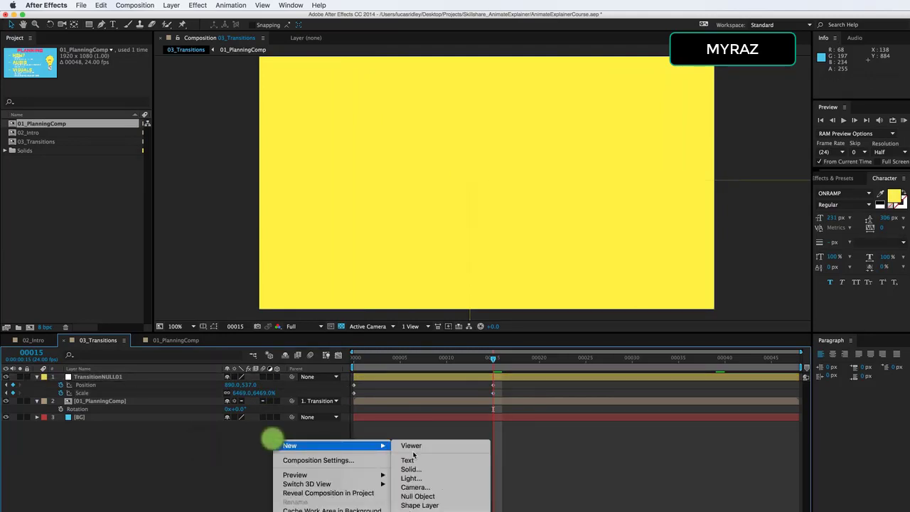
pyautogui.click(447, 475)
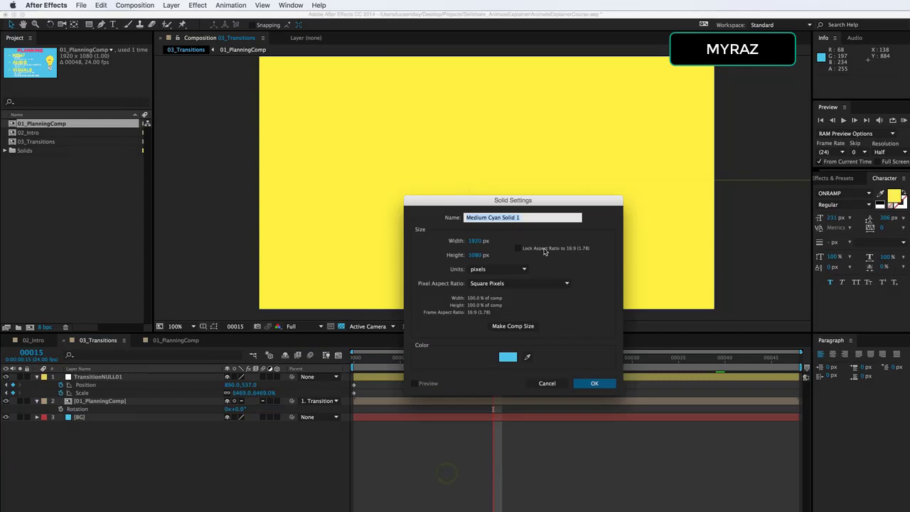
pyautogui.click(527, 357)
pyautogui.click(498, 145)
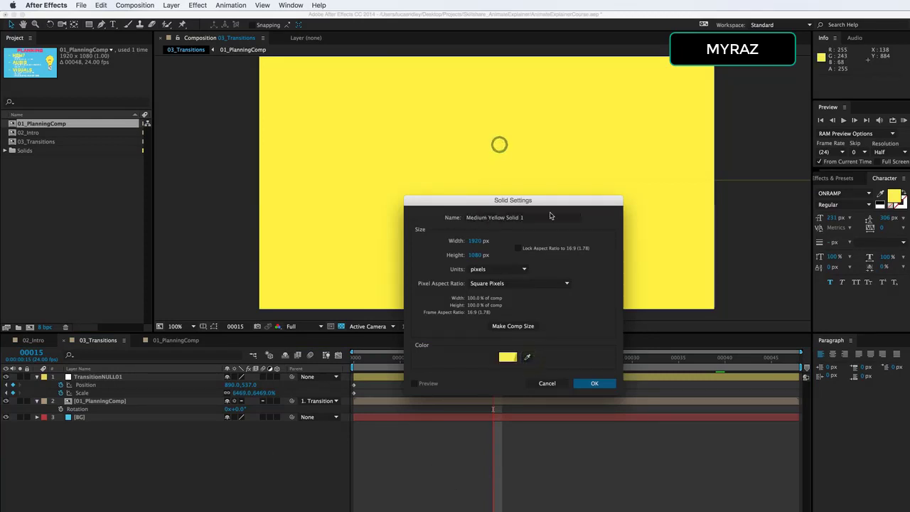
pyautogui.tripleClick(551, 216)
pyautogui.write('Ye')
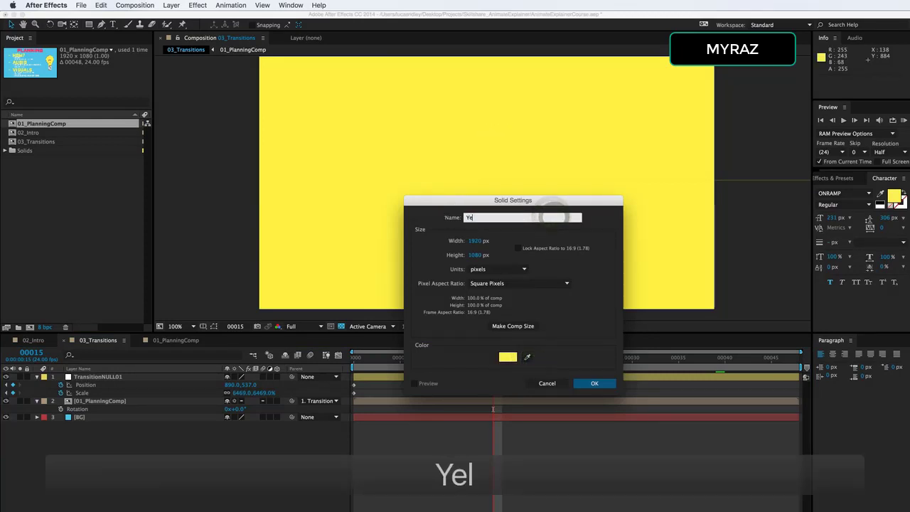
pyautogui.write('llowBG')
pyautogui.press('Return')
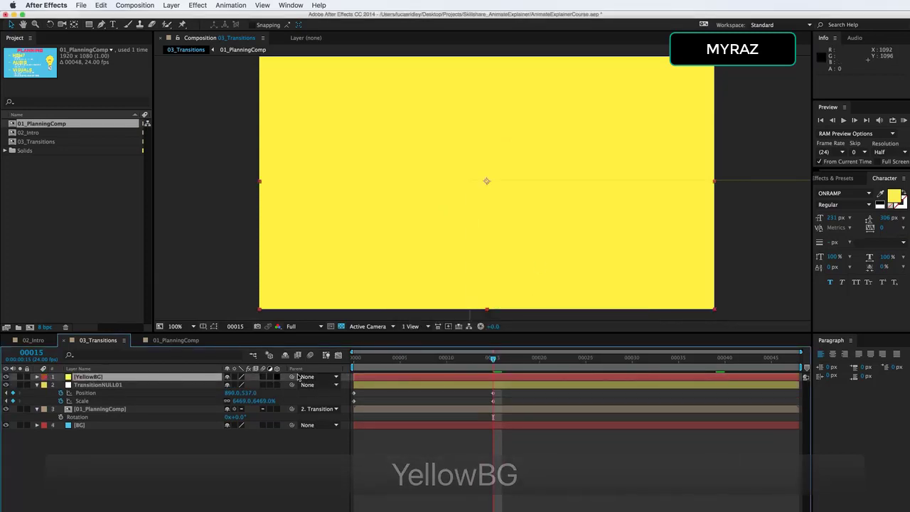
# - Trim YellowBG to start at frame 15, and trim TransitionNULL01 and 01_PlanningComp to end at frame 14
pyautogui.moveTo(353, 377); pyautogui.dragTo(480, 379)
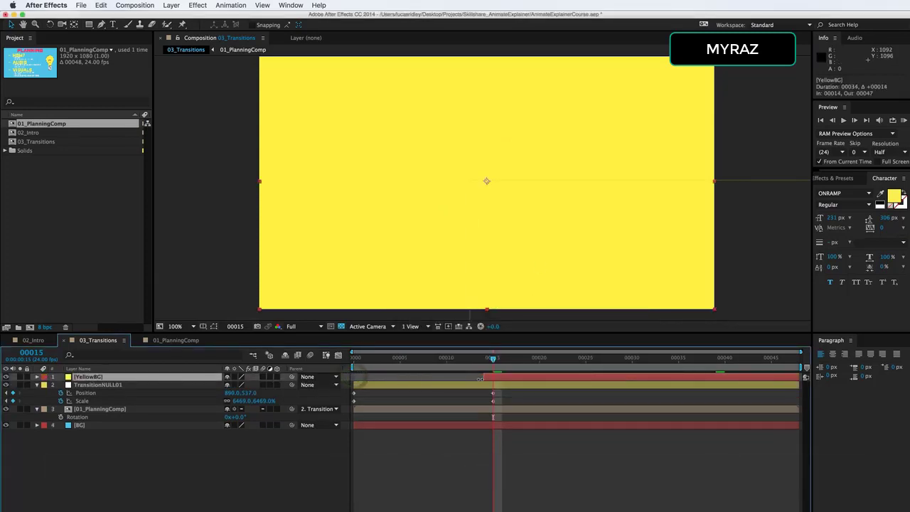
pyautogui.click(483, 387)
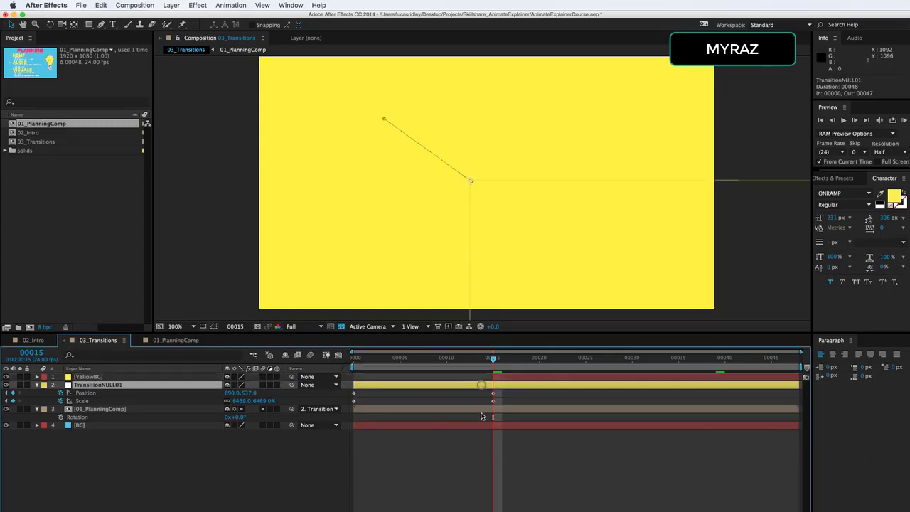
pyautogui.keyDown('shift'); pyautogui.click(483, 411); pyautogui.keyUp('shift')
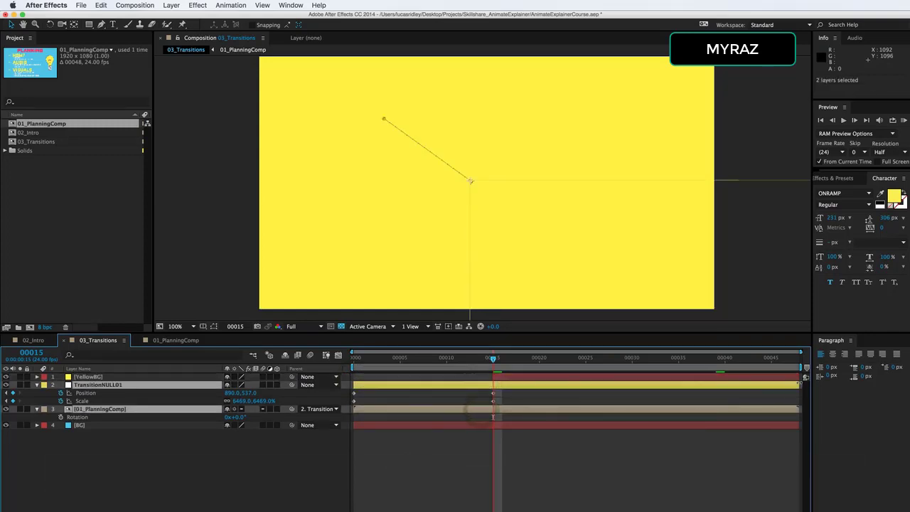
pyautogui.moveTo(799, 384); pyautogui.dragTo(354, 366)
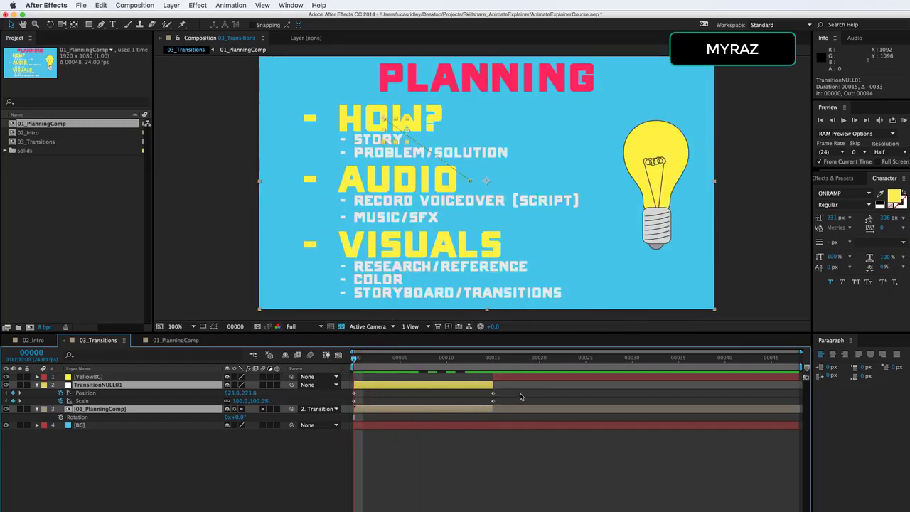
# - Apply Easy Ease to all Position and Scale keyframes of TransitionNULL01
pyautogui.moveTo(524, 389); pyautogui.dragTo(349, 409)
pyautogui.rightClick(354, 394)
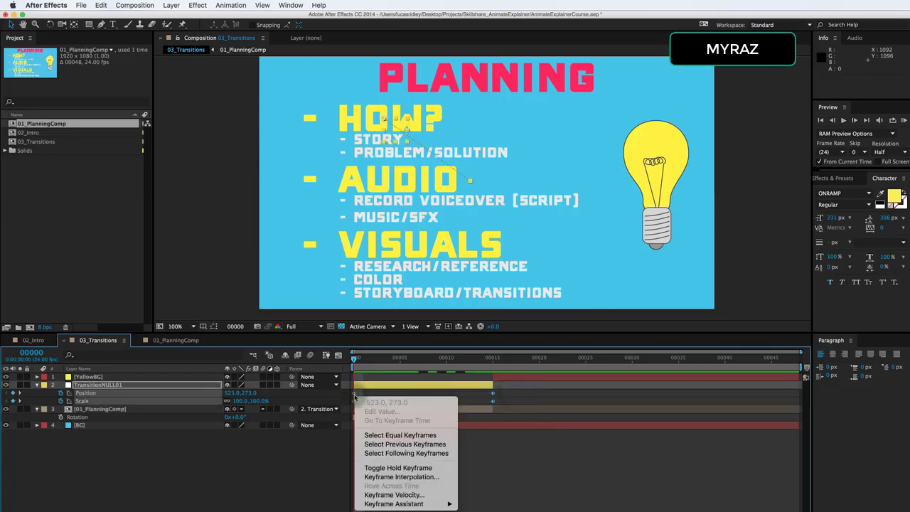
pyautogui.moveTo(443, 505)
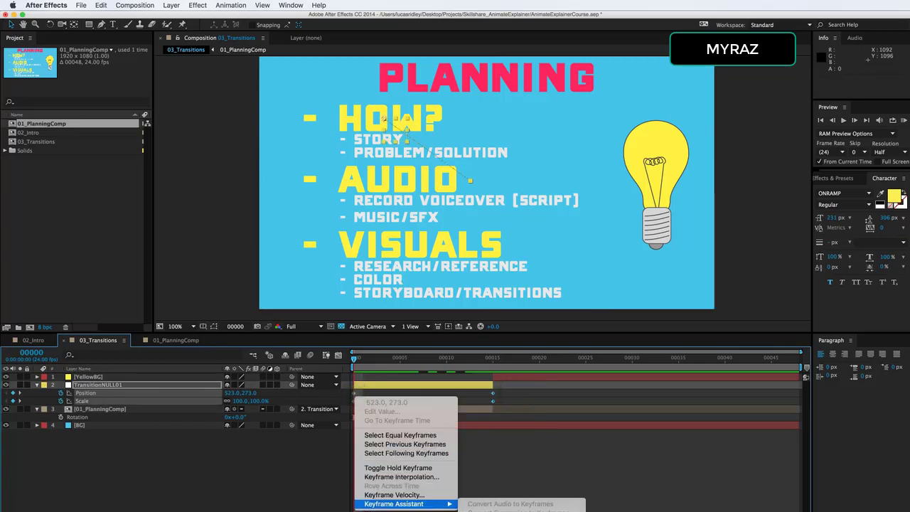
pyautogui.press('F9')
# - Check the layer cut at frame 15 and collapse the properties of TransitionNULL01 and 01_PlanningComp
pyautogui.moveTo(354, 360); pyautogui.dragTo(496, 381)
pyautogui.click(507, 378)
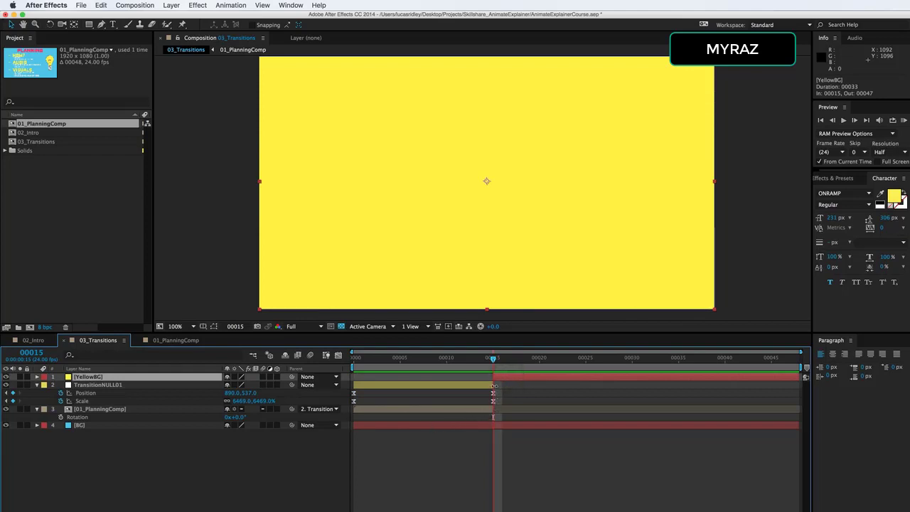
pyautogui.moveTo(495, 385)
pyautogui.mouseDown()
pyautogui.moveTo(564, 385)
pyautogui.moveTo(497, 390)
pyautogui.mouseUp()
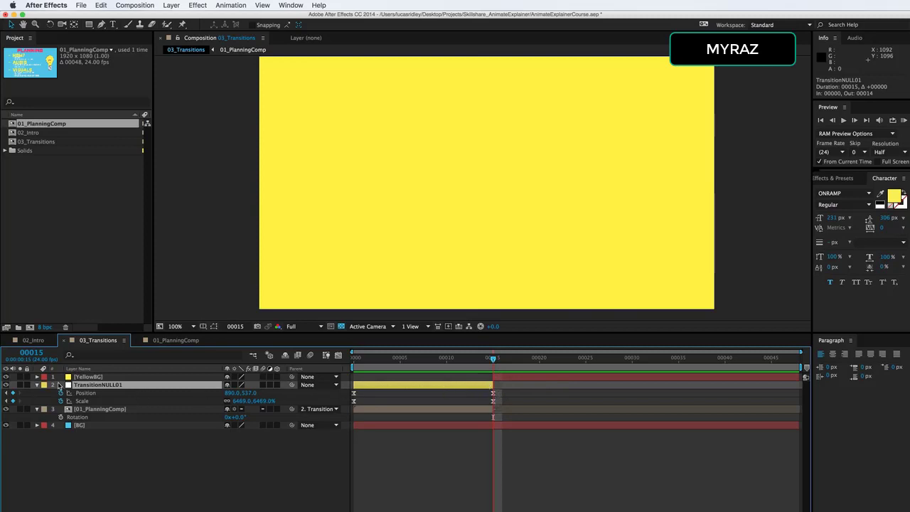
pyautogui.click(37, 384)
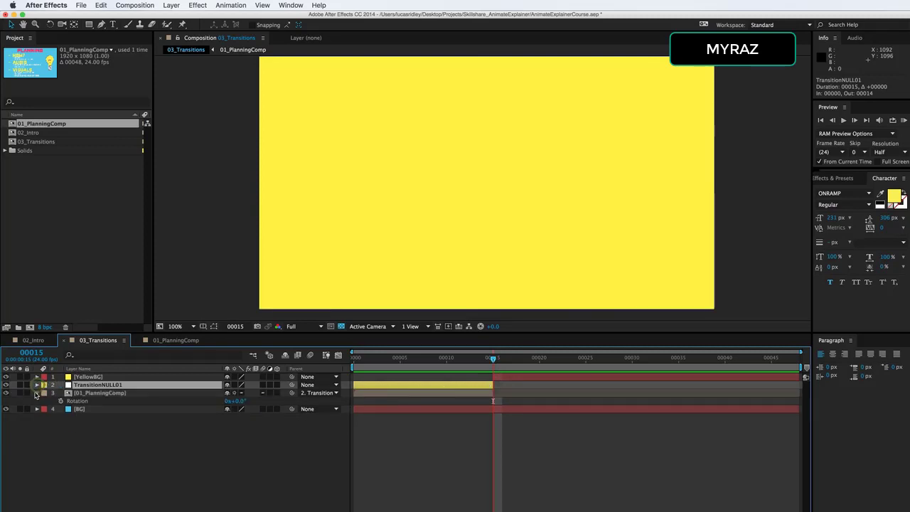
pyautogui.click(36, 393)
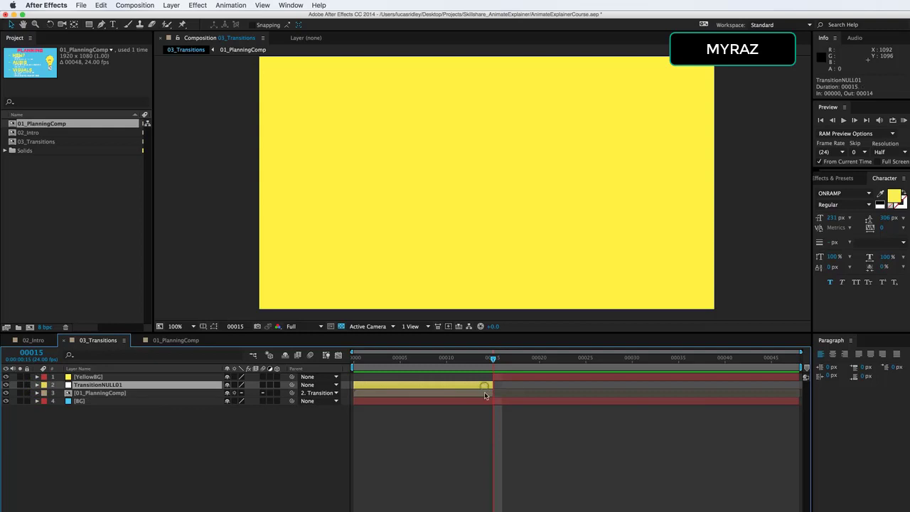
pyautogui.moveTo(486, 395)
pyautogui.mouseDown()
pyautogui.moveTo(519, 393)
pyautogui.moveTo(494, 394)
pyautogui.mouseUp()
pyautogui.moveTo(493, 359)
pyautogui.mouseDown()
pyautogui.moveTo(586, 358)
pyautogui.moveTo(479, 371)
pyautogui.moveTo(650, 367)
pyautogui.moveTo(492, 368)
pyautogui.mouseUp()
# - Add a text layer reading "asdfadgsd" and change its fill color to blue
pyautogui.rightClick(284, 456)
pyautogui.click(283, 458)
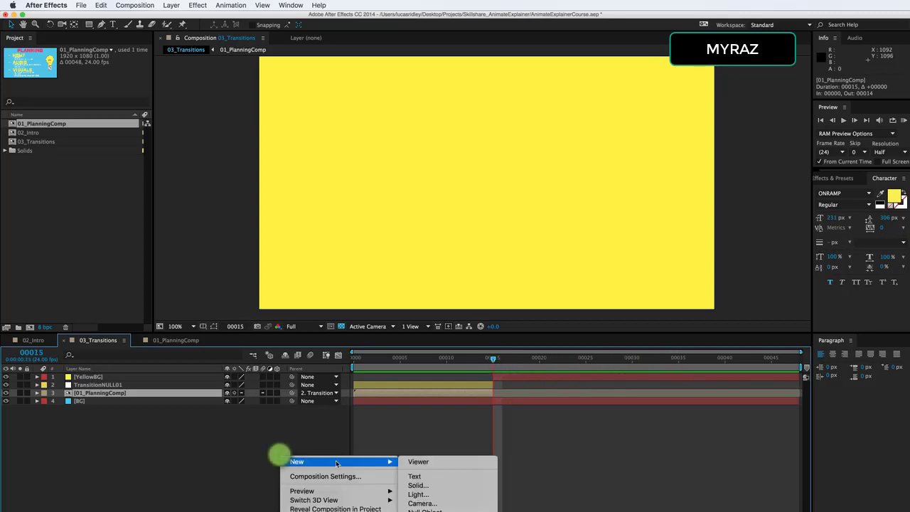
pyautogui.click(422, 474)
pyautogui.write('asdfadgsd')
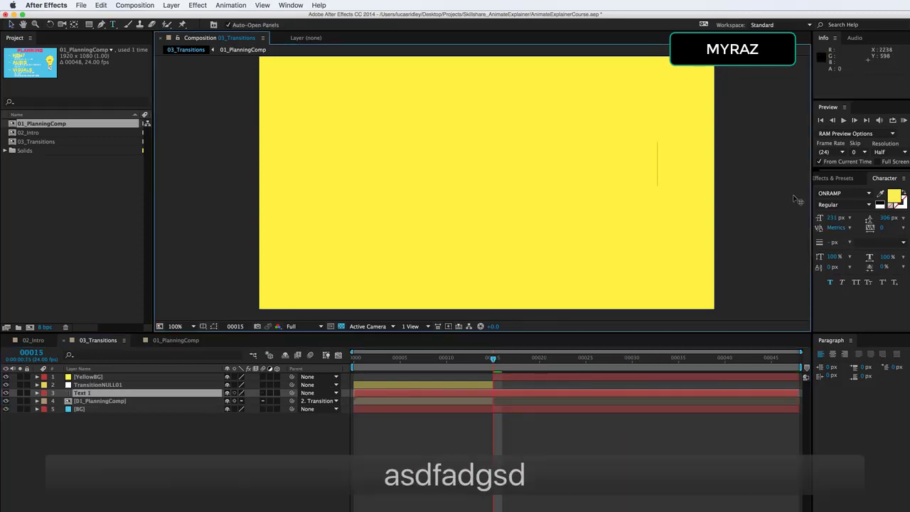
pyautogui.press('super+a')
pyautogui.click(894, 194)
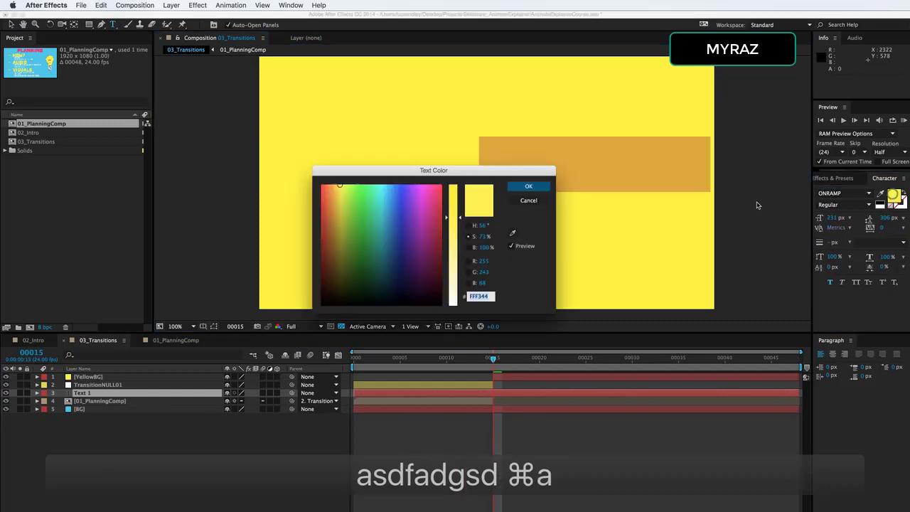
pyautogui.click(402, 198)
pyautogui.click(528, 187)
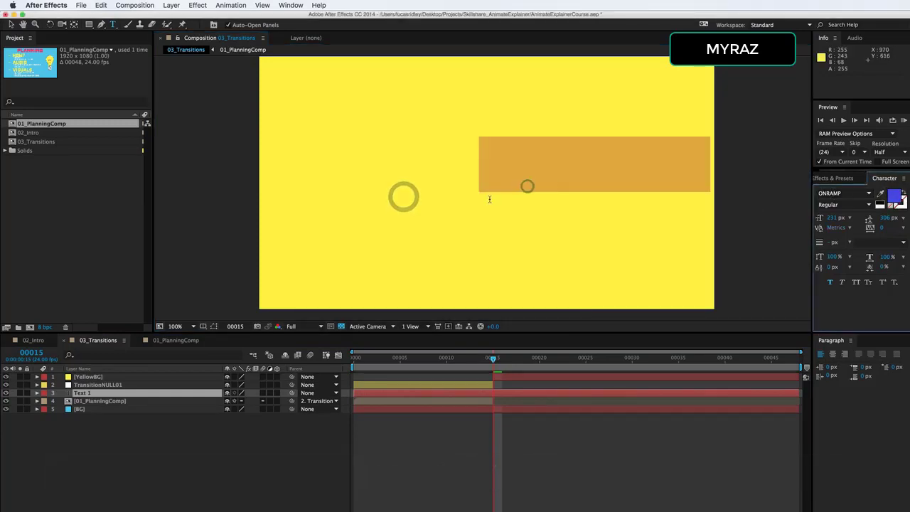
# - Move the asdfadgsd text layer above YellowBG and trim its start to frame 15
pyautogui.click(108, 419)
pyautogui.click(103, 393)
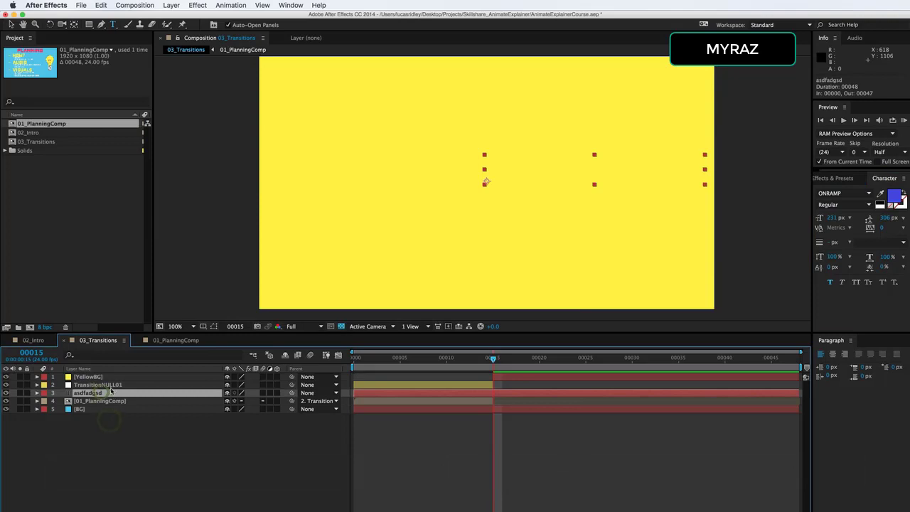
pyautogui.moveTo(103, 393); pyautogui.dragTo(103, 375)
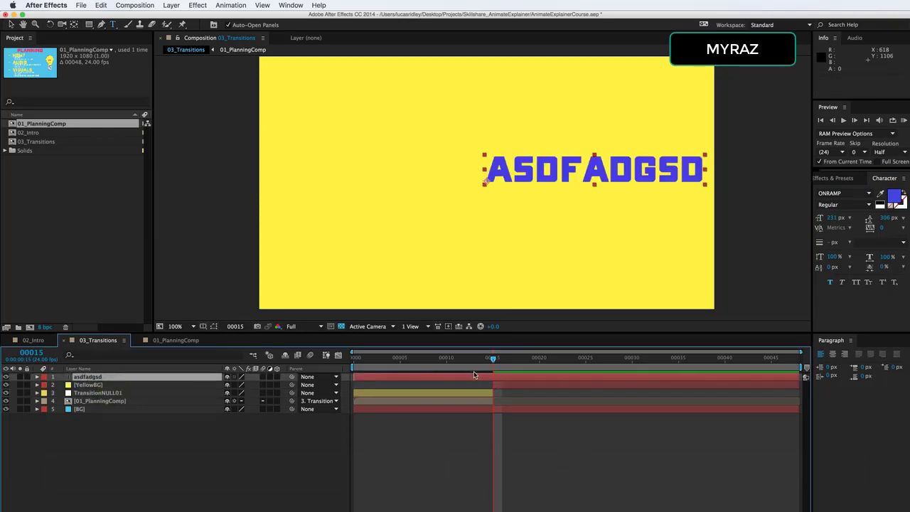
pyautogui.hotkey('alt', '[')
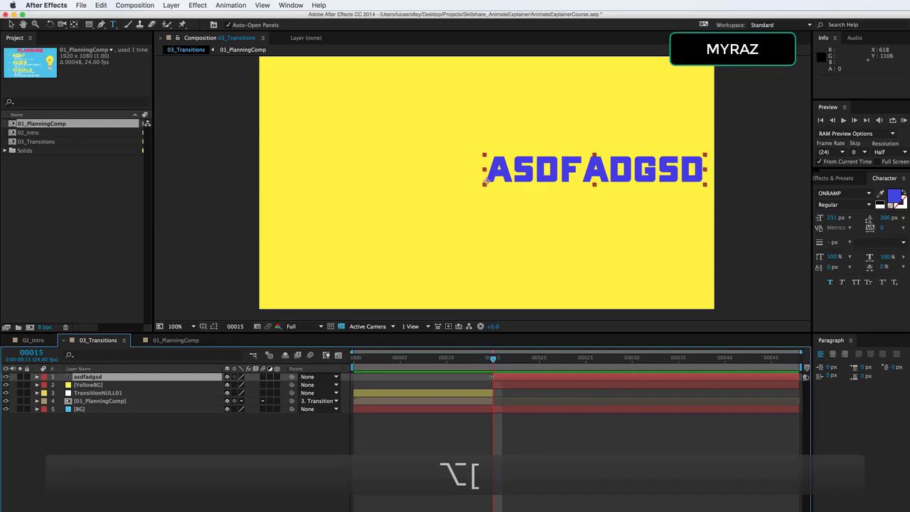
pyautogui.moveTo(494, 377); pyautogui.dragTo(359, 377)
pyautogui.moveTo(425, 375); pyautogui.dragTo(493, 377)
# - Center-align the asdfadgsd text and bring up the layer alignment options
pyautogui.press('v')
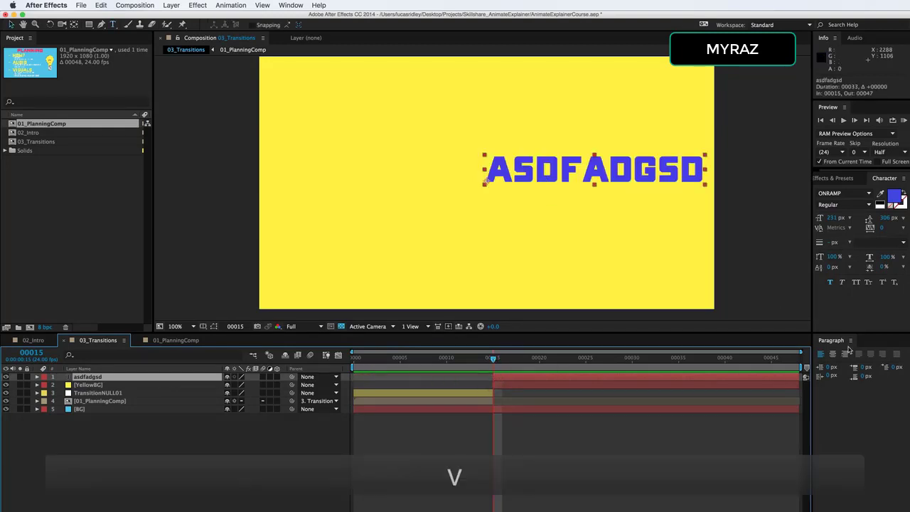
pyautogui.click(833, 353)
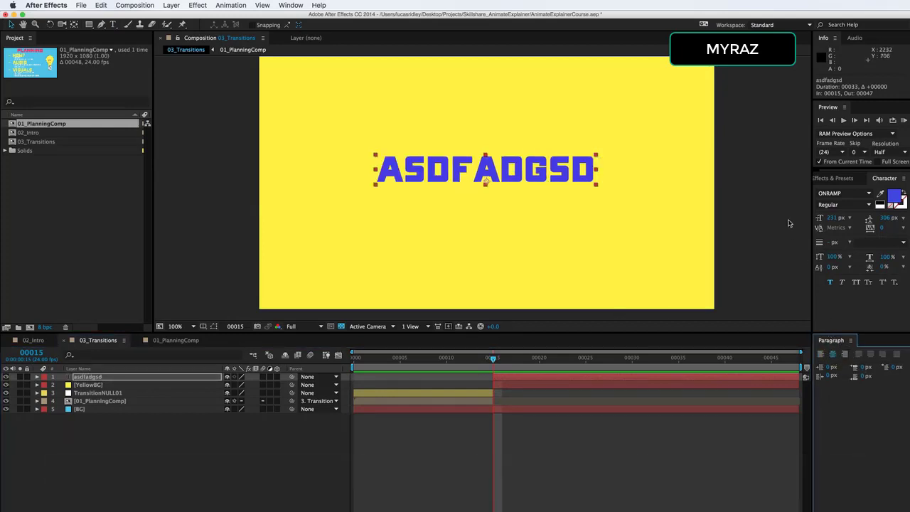
pyautogui.click(290, 5)
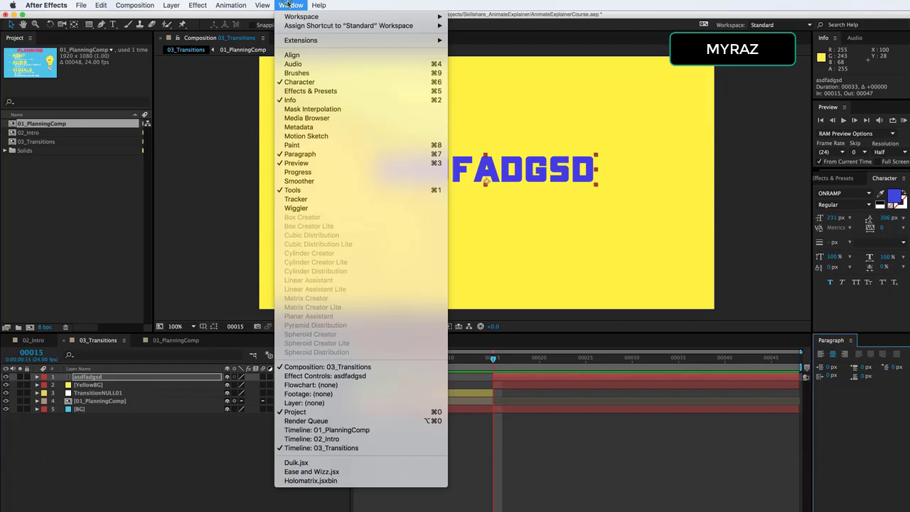
pyautogui.click(293, 55)
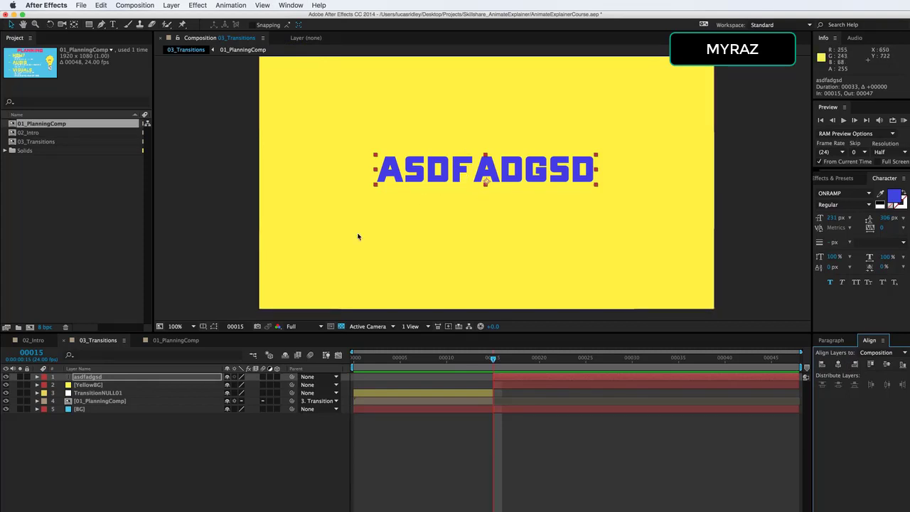
# - Review the zoom transition from the planning slide to the text between frames 0 and 15
pyautogui.click(559, 423)
pyautogui.moveTo(492, 360); pyautogui.dragTo(418, 364)
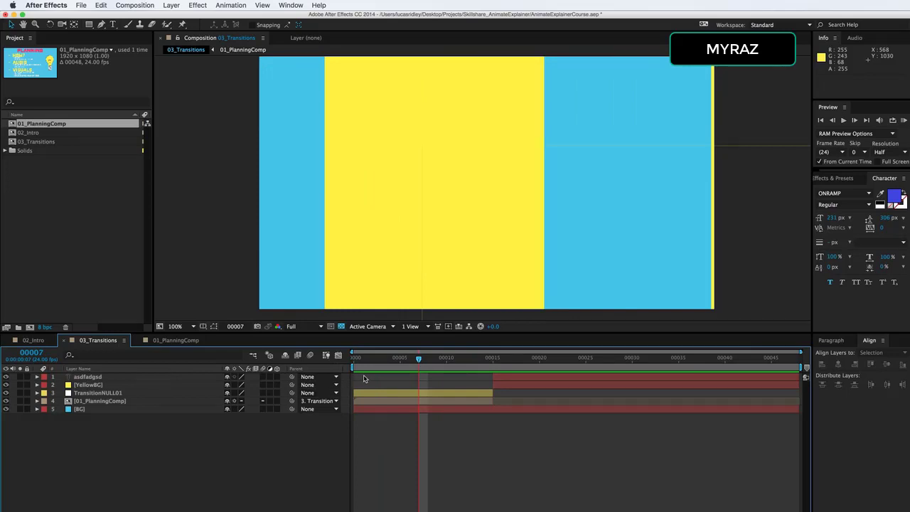
pyautogui.moveTo(378, 363); pyautogui.dragTo(320, 376)
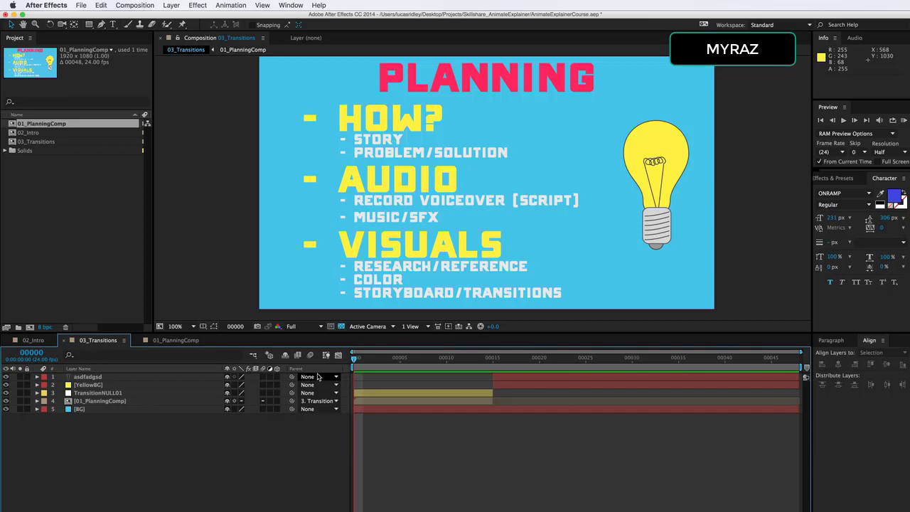
pyautogui.moveTo(356, 359); pyautogui.dragTo(493, 377)
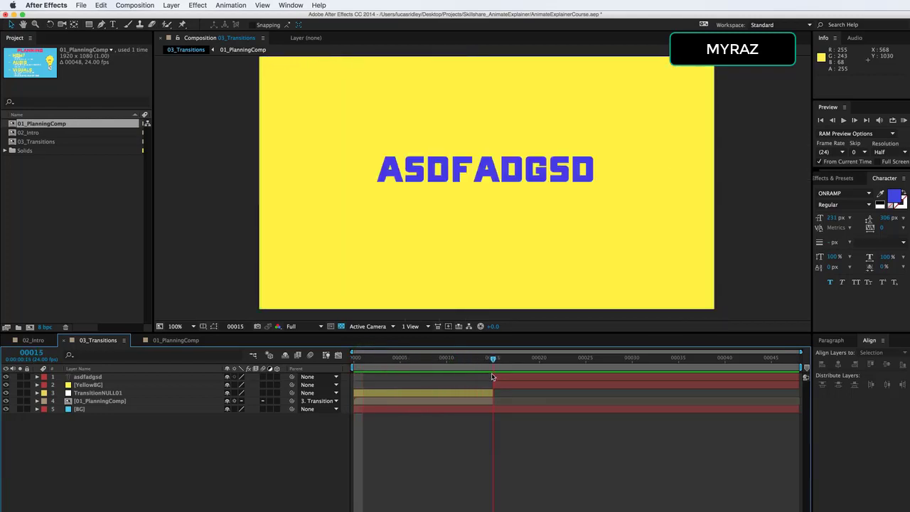
# - Draw a wavy open path on the asdfadgsd text layer with the Pen tool, from beyond the canvas's left edge past its right edge
pyautogui.click(416, 168)
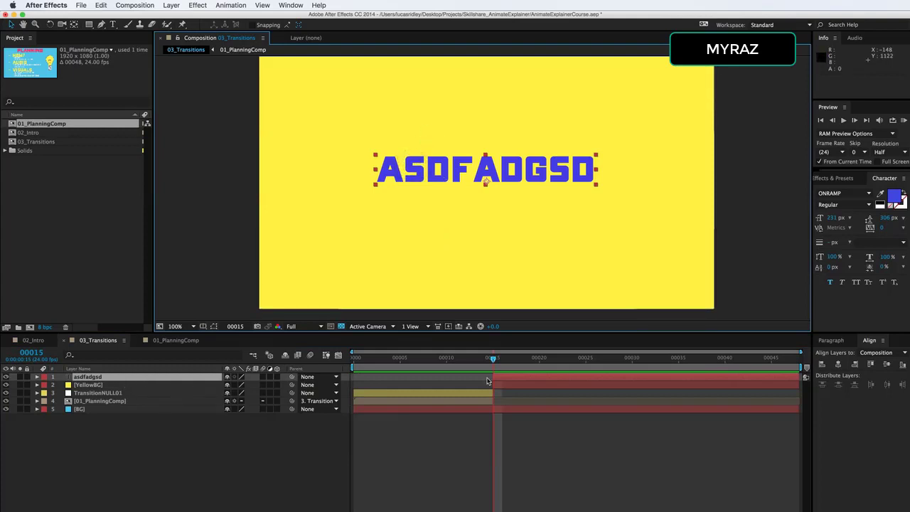
pyautogui.click(102, 25)
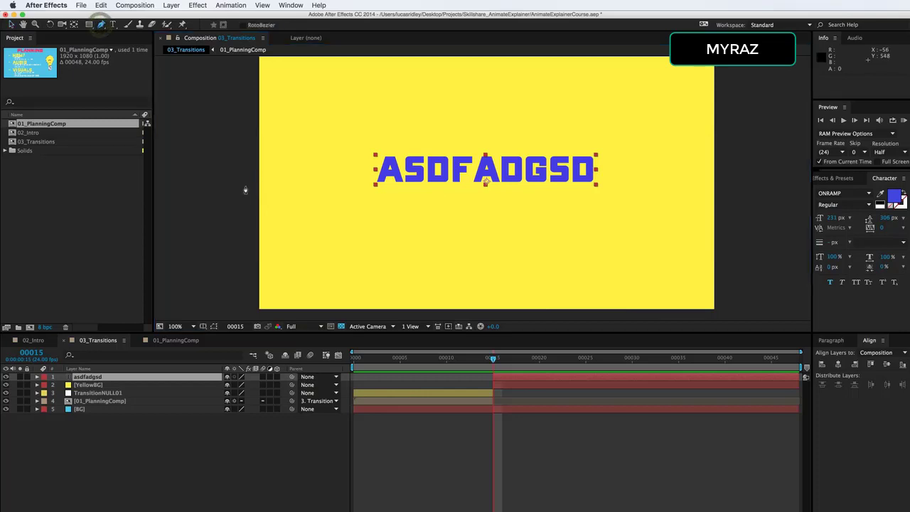
pyautogui.moveTo(222, 214); pyautogui.dragTo(254, 201)
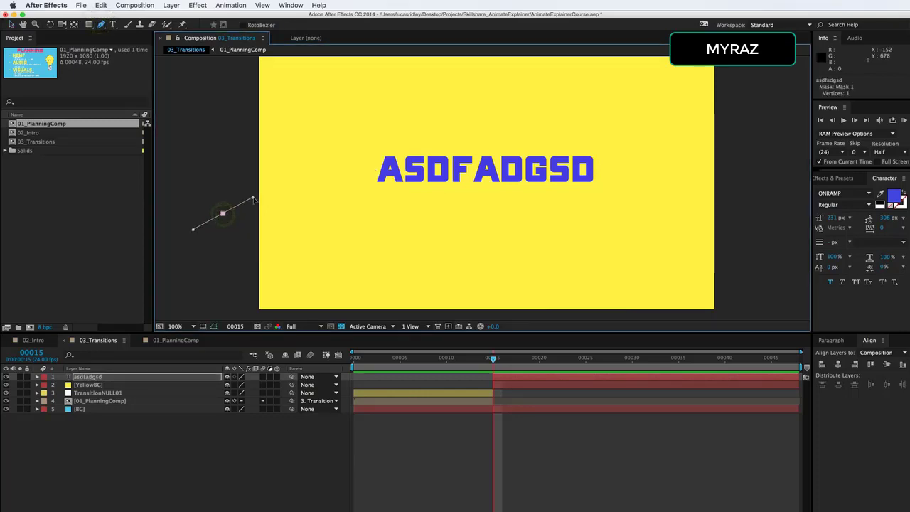
pyautogui.moveTo(380, 195); pyautogui.dragTo(453, 217)
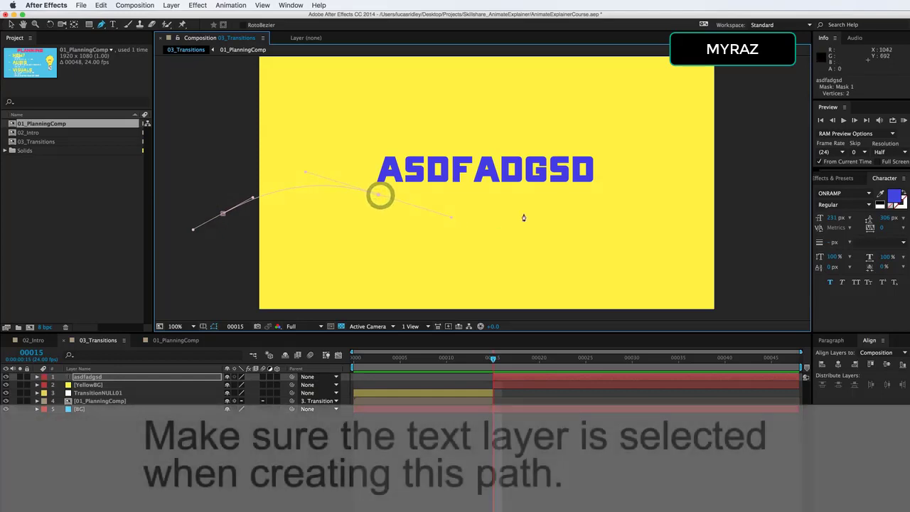
pyautogui.moveTo(616, 190); pyautogui.dragTo(659, 143)
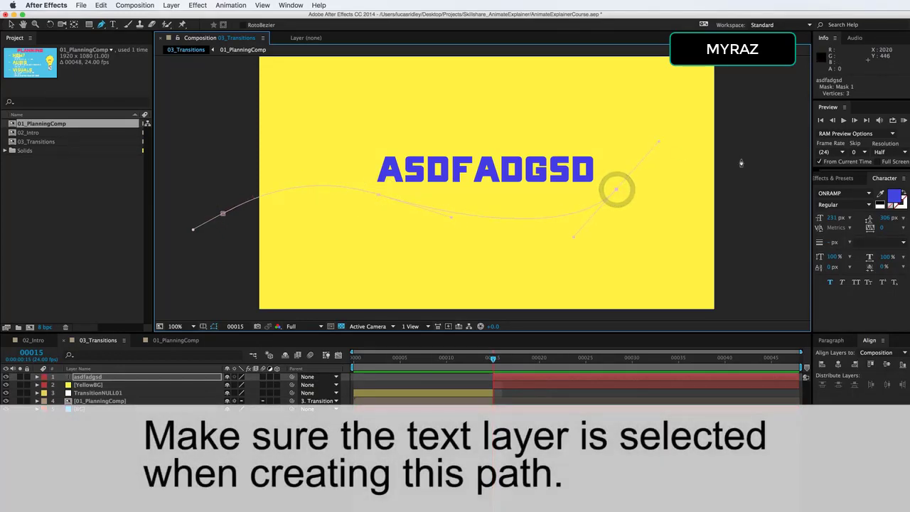
pyautogui.moveTo(775, 178); pyautogui.dragTo(800, 189)
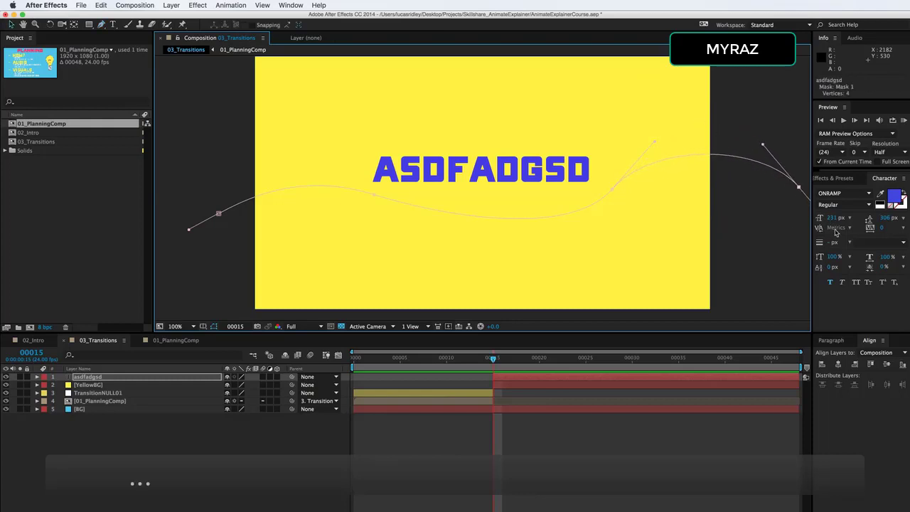
# - Try adding extra curved points to the path in the area above the text
pyautogui.moveTo(421, 129); pyautogui.dragTo(282, 164)
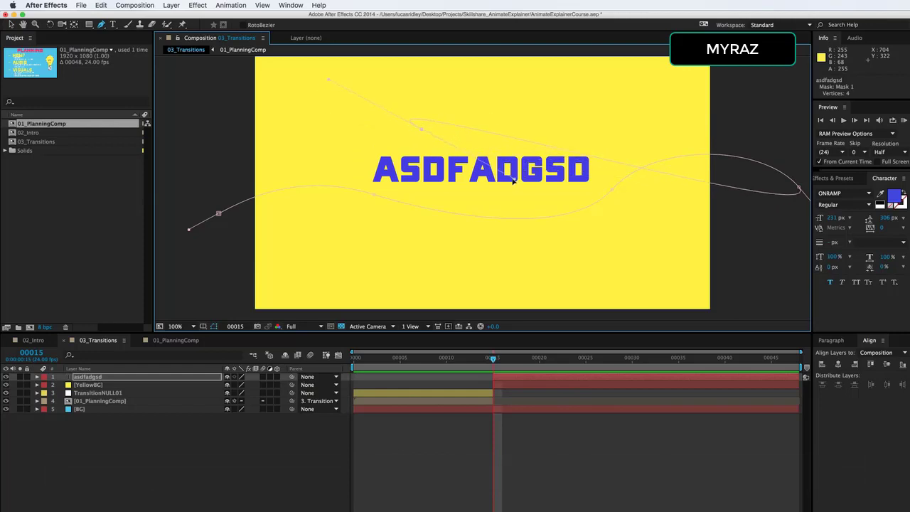
pyautogui.moveTo(554, 89); pyautogui.dragTo(647, 229)
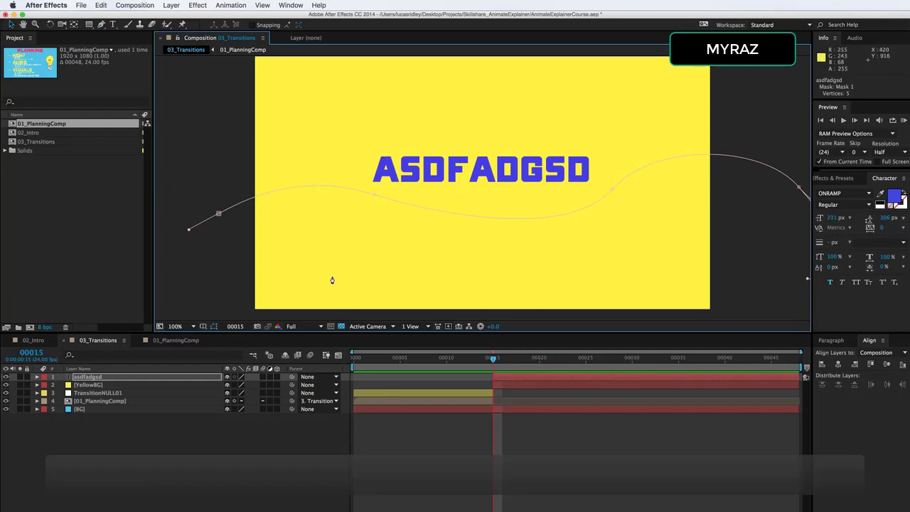
# - Set the asdfadgsd text layer's Path option to Mask 1 so the text follows the drawn curve
pyautogui.click(463, 164)
pyautogui.press('g')
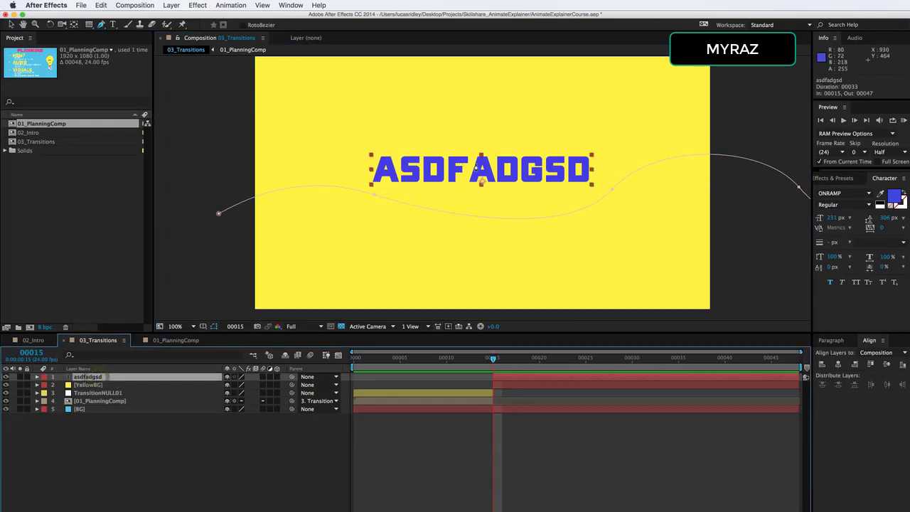
pyautogui.click(37, 377)
pyautogui.click(45, 384)
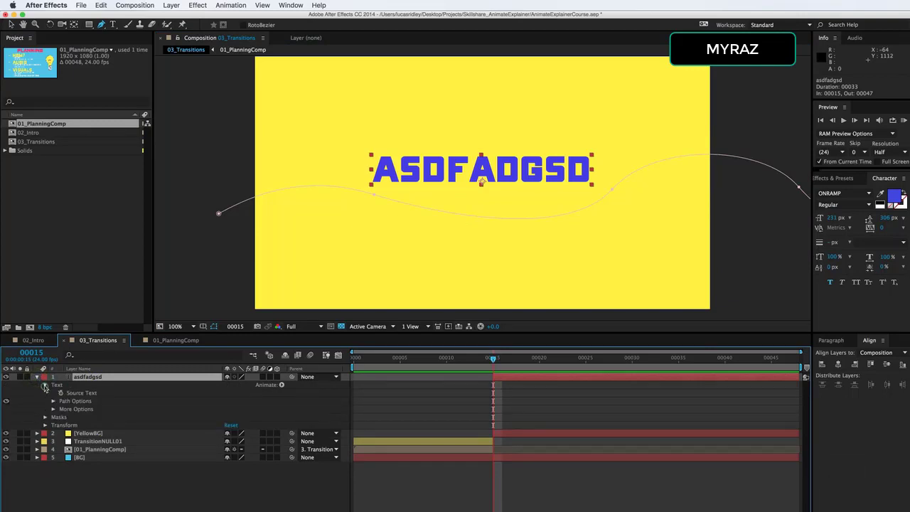
pyautogui.click(54, 401)
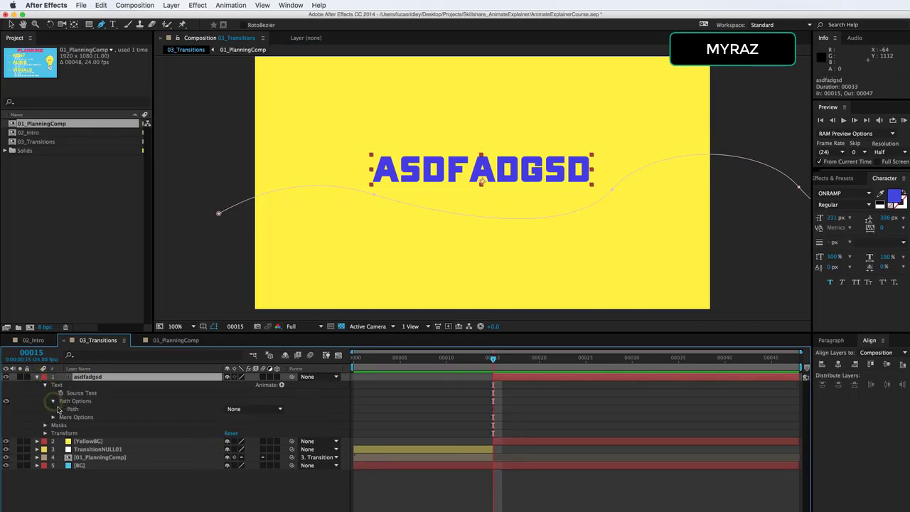
pyautogui.click(255, 408)
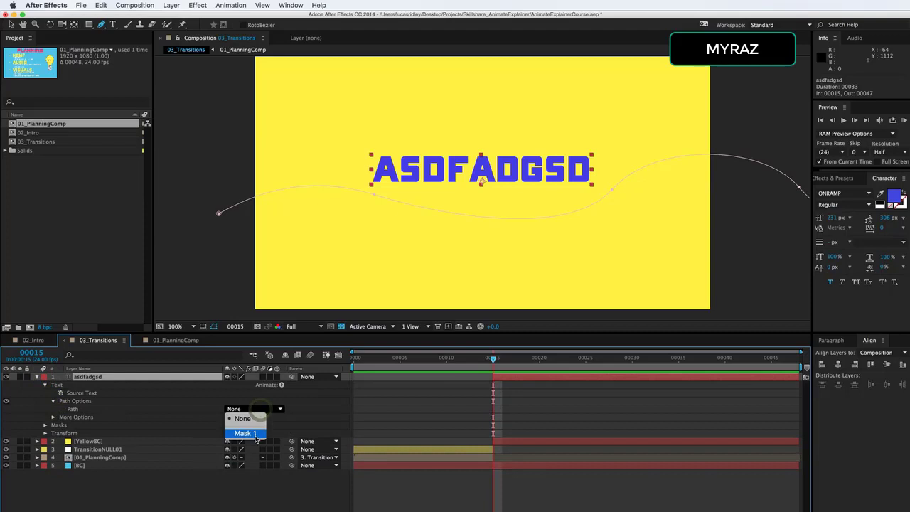
pyautogui.click(254, 434)
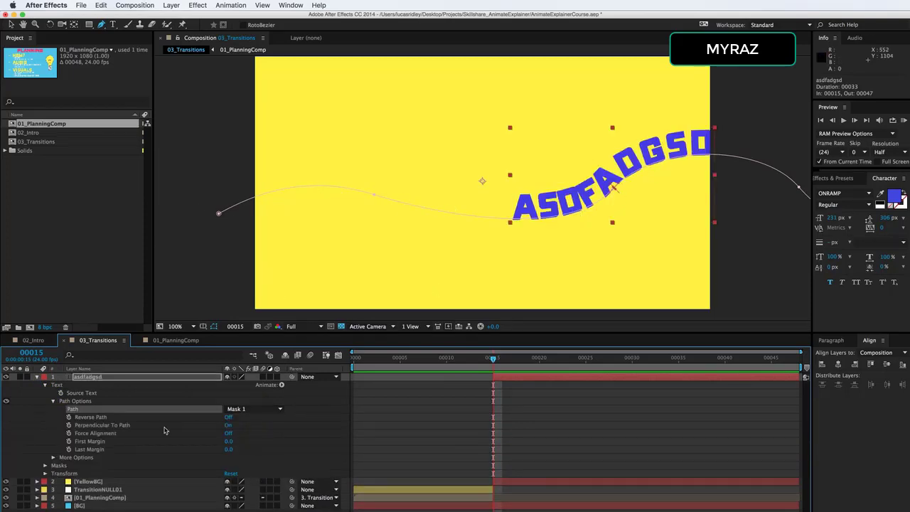
# - Change the Mask 1 outline color to the strong red E5064C
pyautogui.click(44, 466)
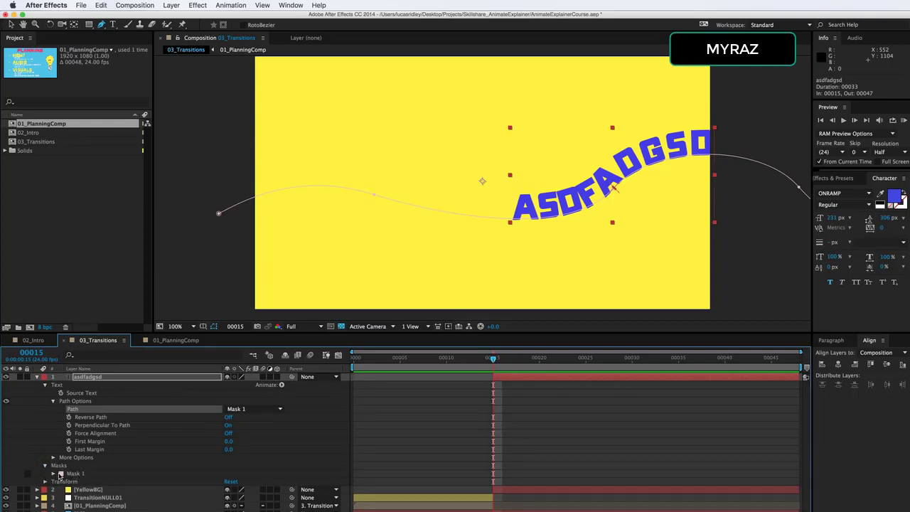
pyautogui.click(61, 474)
pyautogui.moveTo(447, 204); pyautogui.dragTo(451, 186)
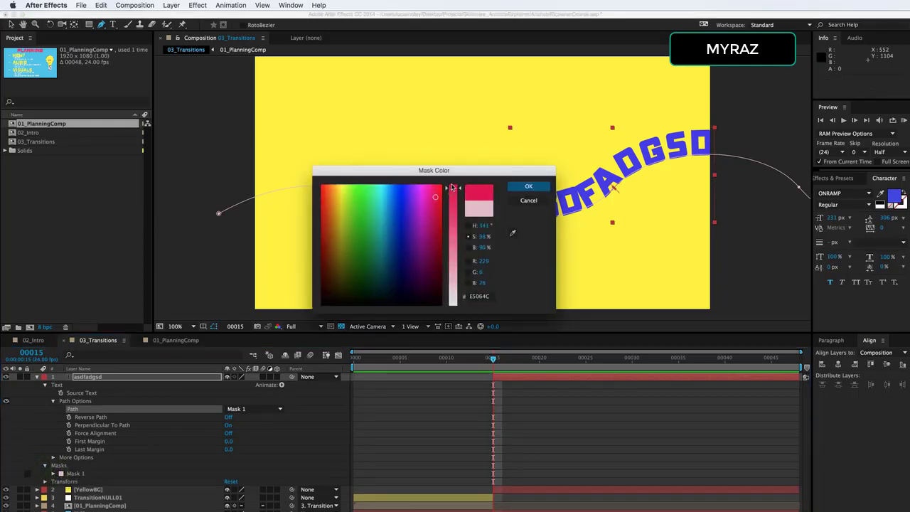
pyautogui.click(527, 186)
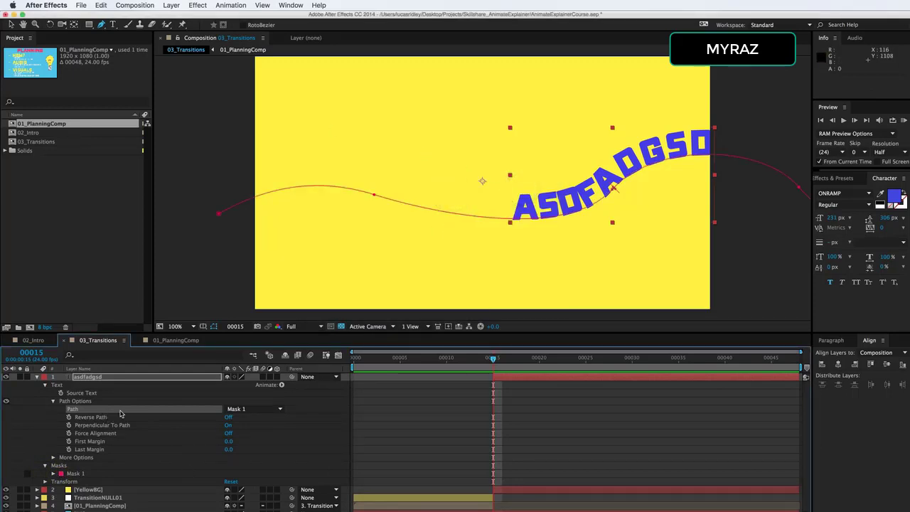
# - Keyframe the text's First Margin at -2097 on frame 15, and bring the text to mid-canvas along the path on frame 25
pyautogui.moveTo(229, 441); pyautogui.dragTo(162, 441)
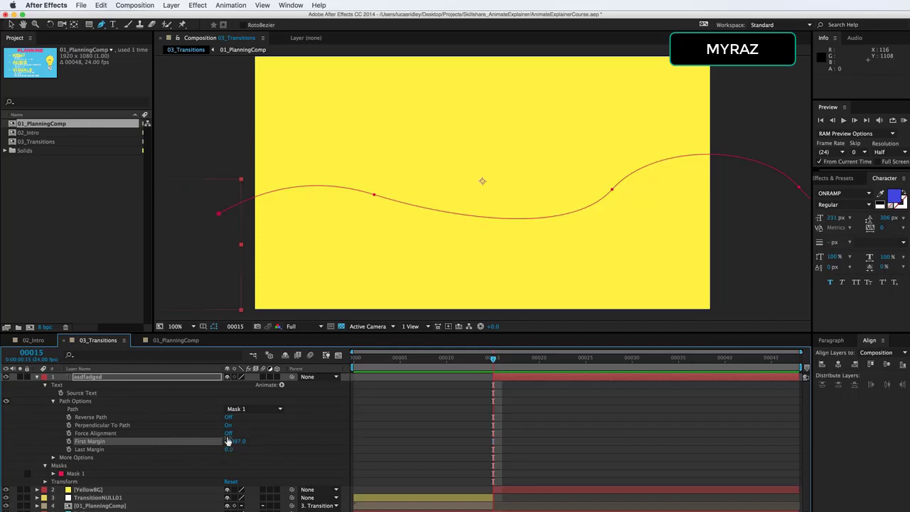
pyautogui.click(68, 441)
pyautogui.moveTo(493, 362); pyautogui.dragTo(586, 362)
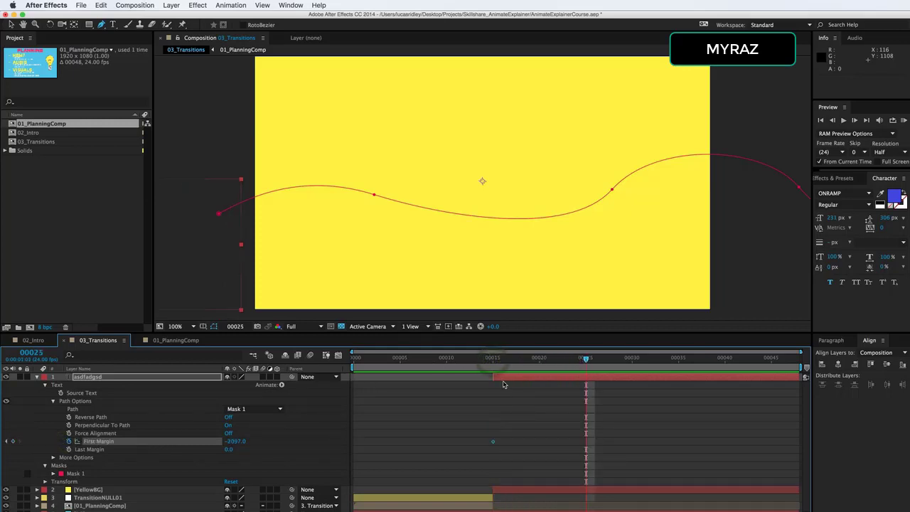
pyautogui.moveTo(233, 441); pyautogui.dragTo(262, 440)
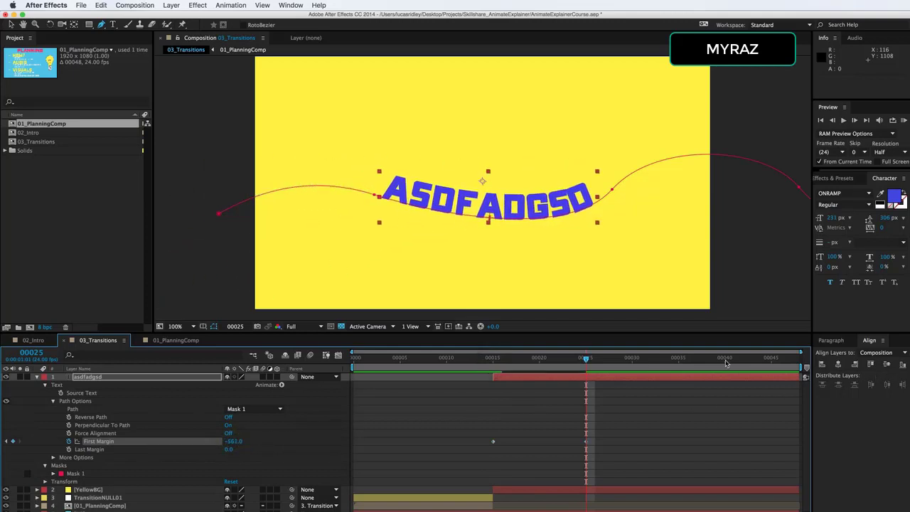
# - Keyframe First Margin at -514 on frame 31, and move the text past the canvas's right edge on frame 40
pyautogui.moveTo(615, 361); pyautogui.dragTo(642, 361)
pyautogui.moveTo(231, 441); pyautogui.dragTo(668, 388)
pyautogui.moveTo(711, 359); pyautogui.dragTo(726, 359)
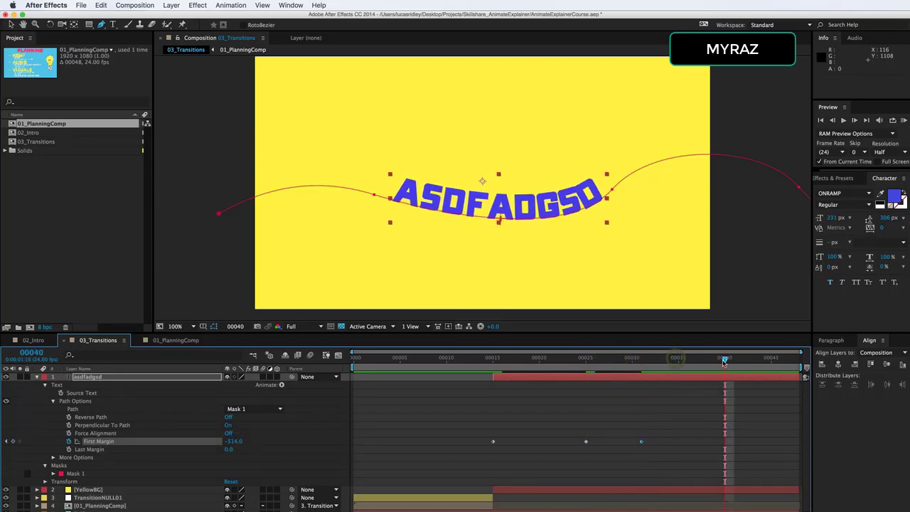
pyautogui.moveTo(231, 441); pyautogui.dragTo(860, 377)
# - Apply easing to all four First Margin keyframes
pyautogui.moveTo(439, 425); pyautogui.dragTo(786, 450)
pyautogui.rightClick(587, 441)
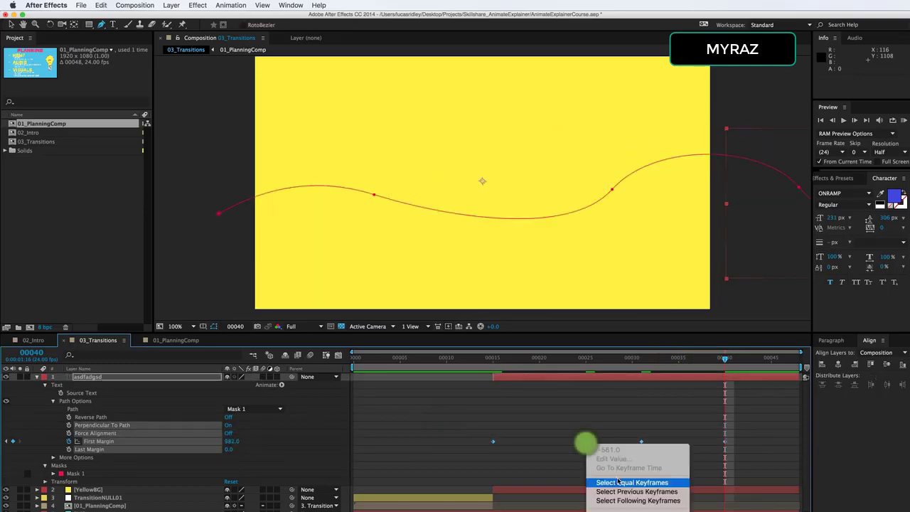
pyautogui.click(636, 500)
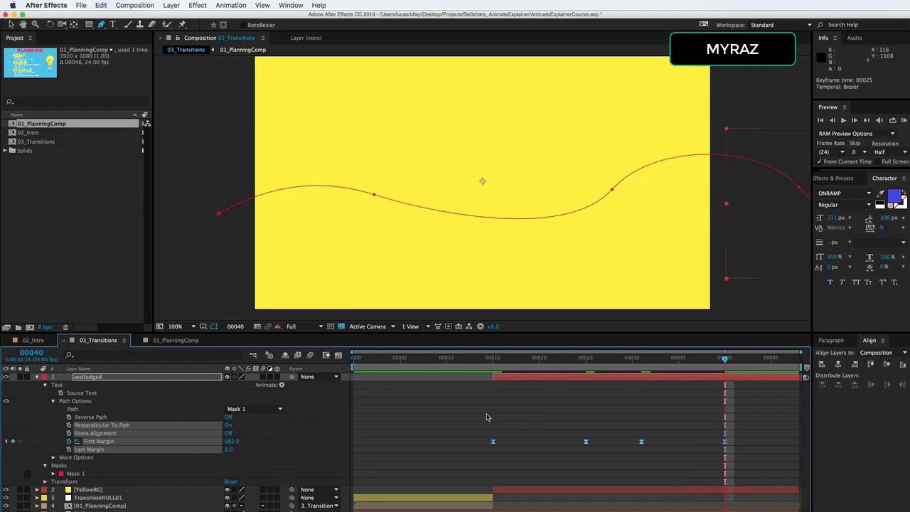
# - Preview the text's motion along the path from frame 15
pyautogui.click(490, 369)
pyautogui.press('space')
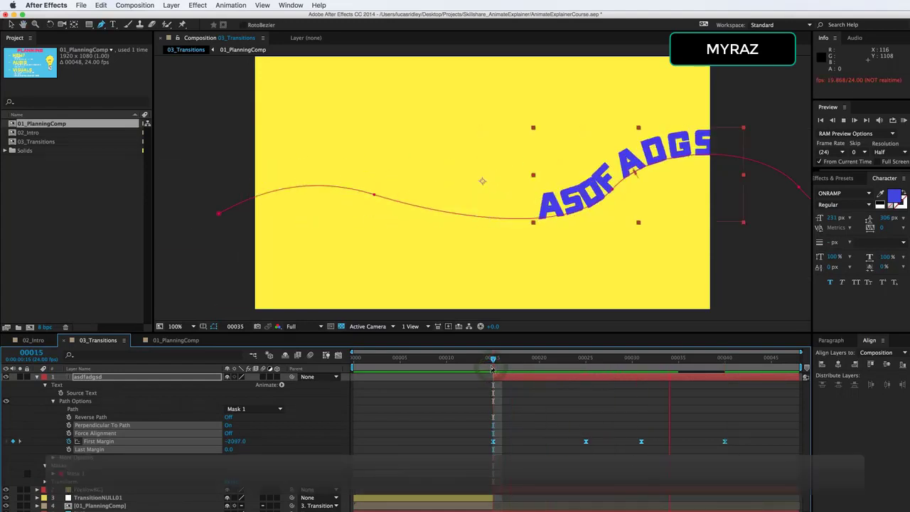
pyautogui.click(490, 359)
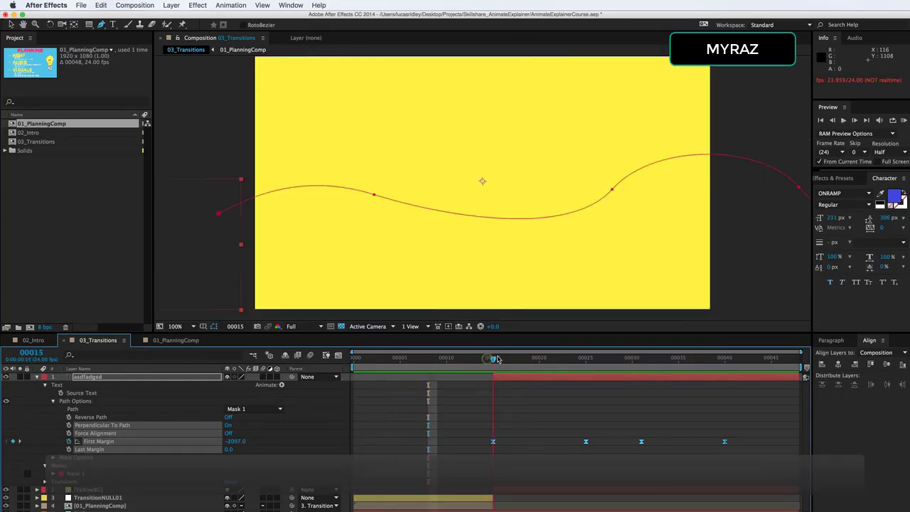
pyautogui.press('space')
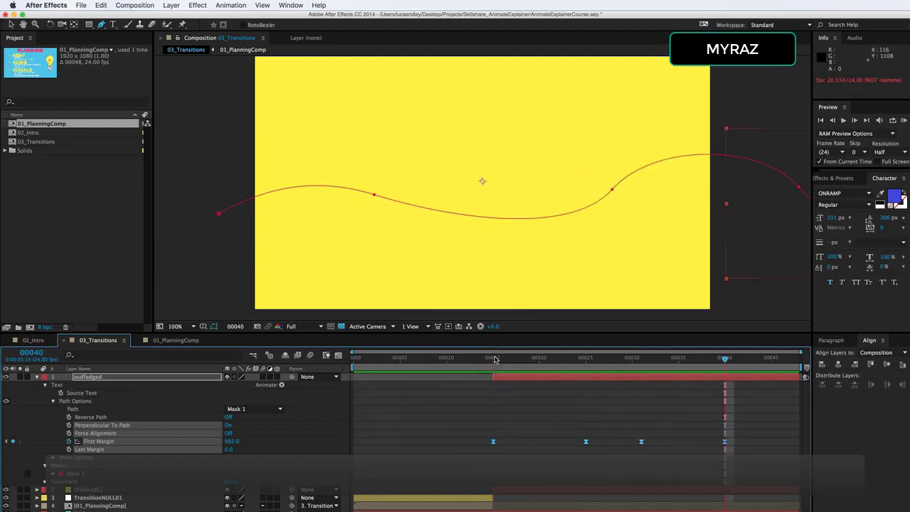
pyautogui.press('space')
# - Collapse the text and path properties, delete Mask 1 from the asdfadgsd layer, and return to the Selection tool
pyautogui.click(37, 377)
pyautogui.click(37, 377)
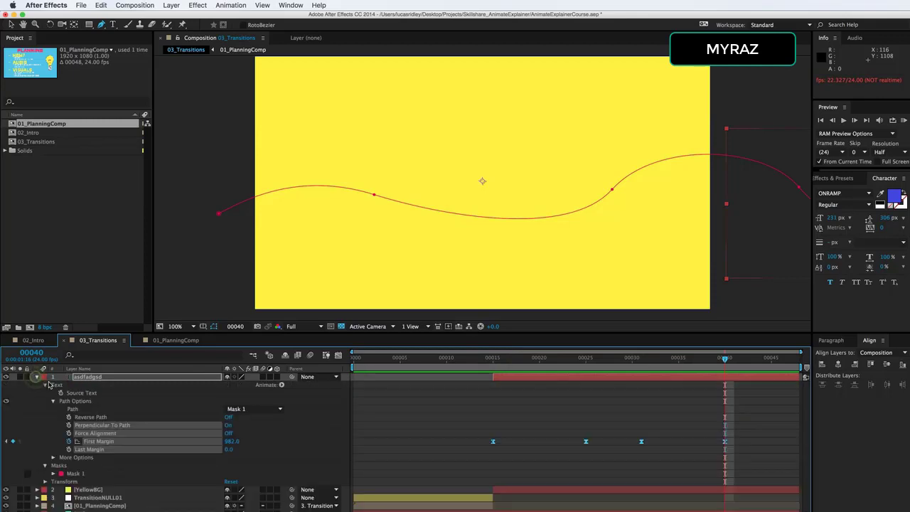
pyautogui.click(52, 401)
pyautogui.click(52, 401)
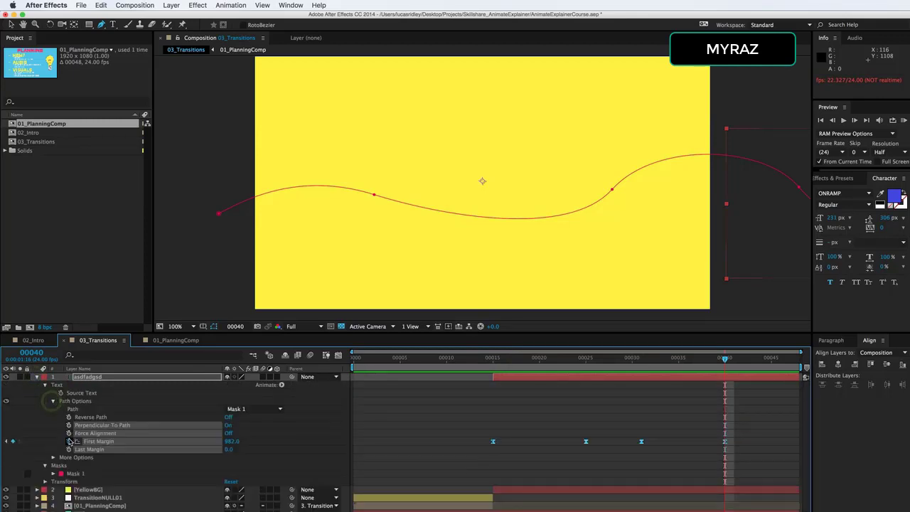
pyautogui.click(52, 401)
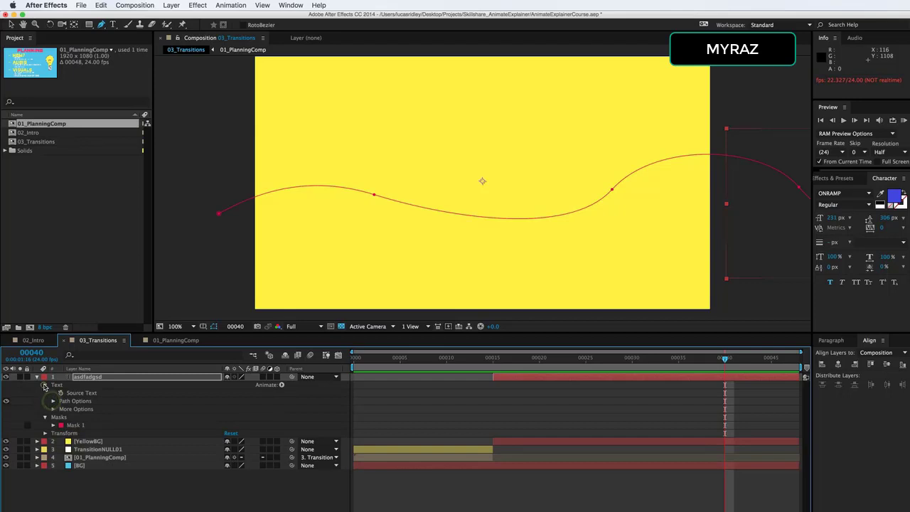
pyautogui.click(44, 385)
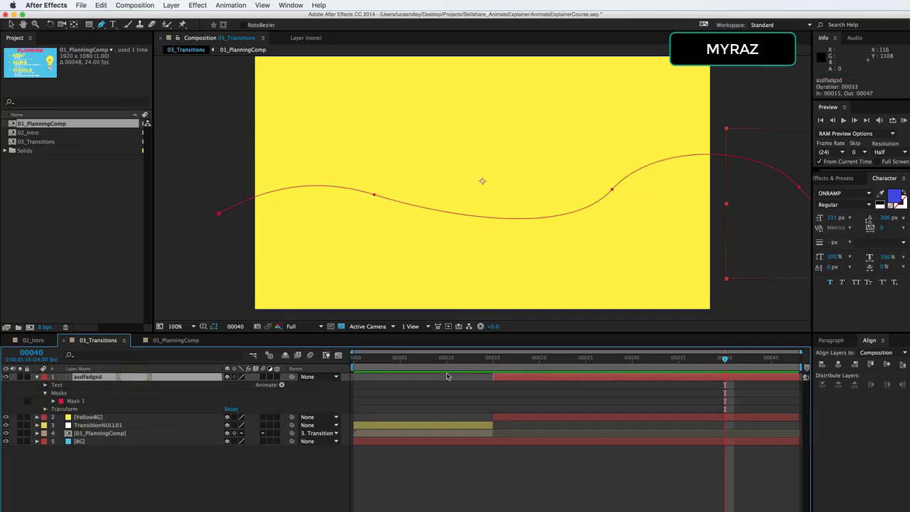
pyautogui.click(76, 401)
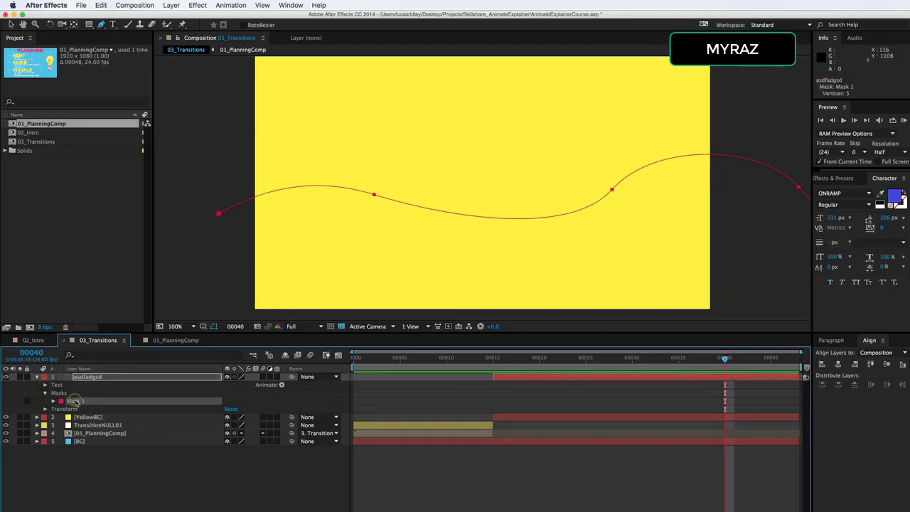
pyautogui.press('Delete')
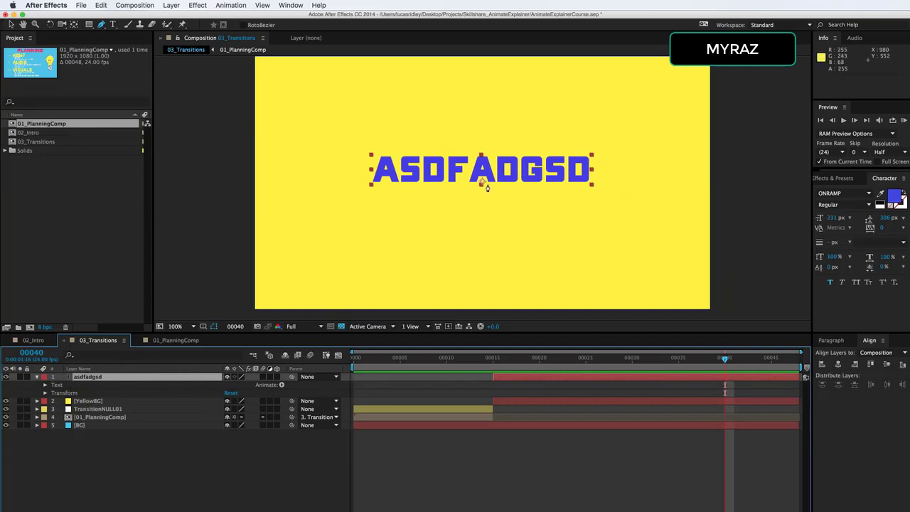
pyautogui.press('v')
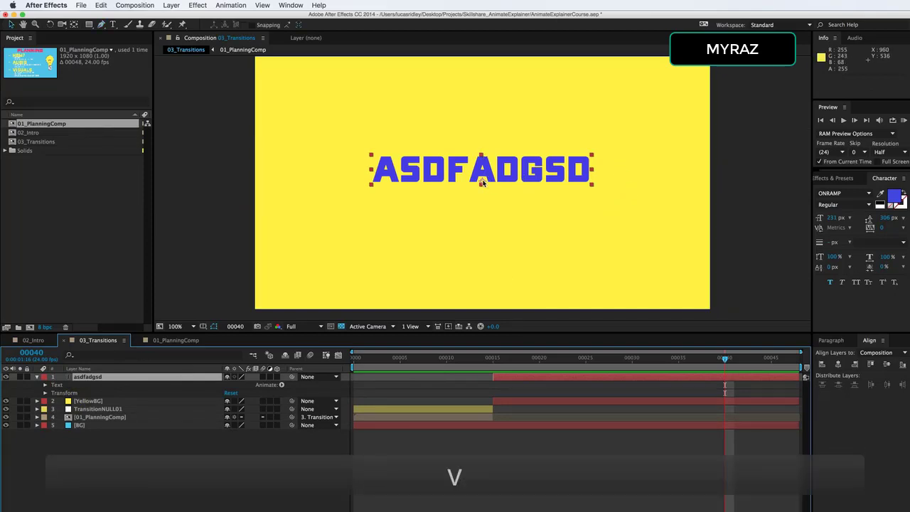
# - Make the asdfadgsd text a 3D layer and expand its transform properties
pyautogui.click(277, 378)
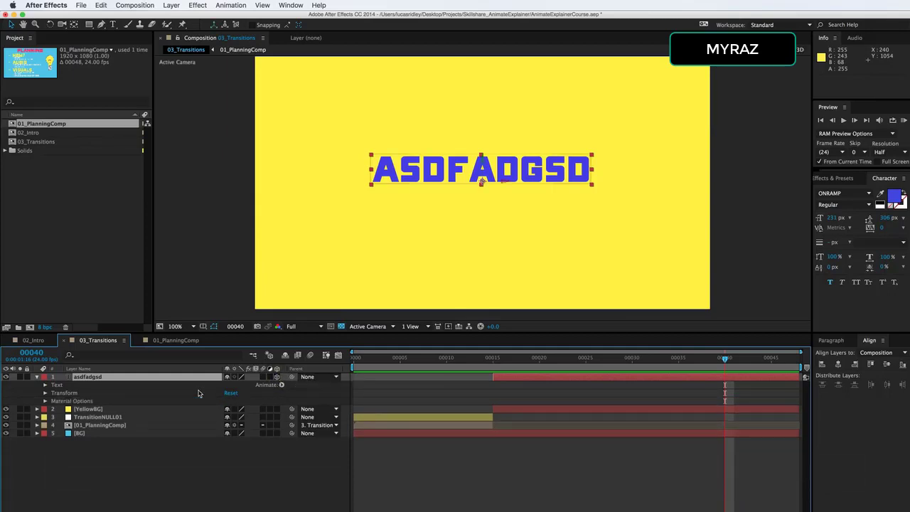
pyautogui.click(45, 385)
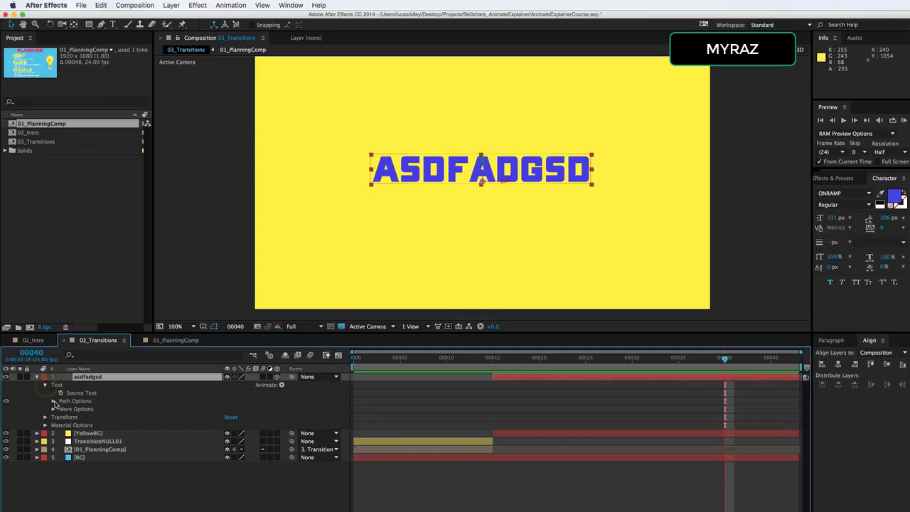
pyautogui.click(44, 385)
pyautogui.click(45, 393)
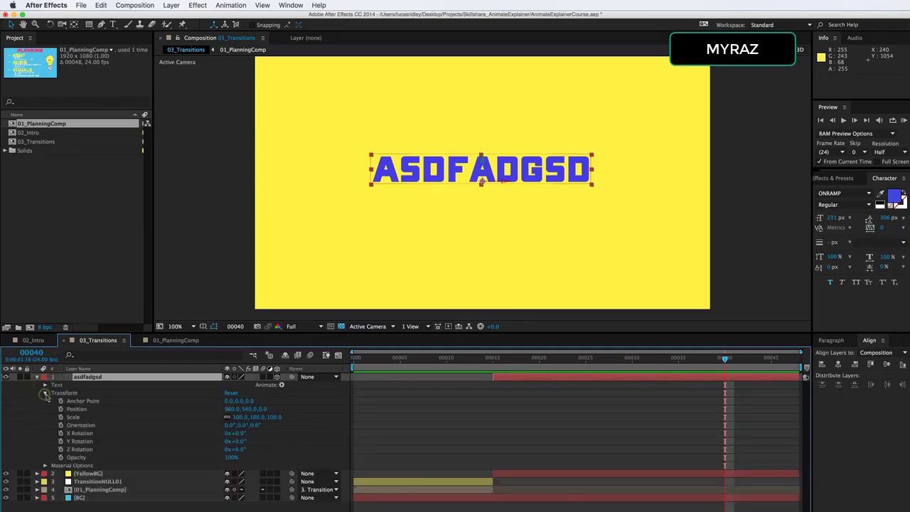
# - Try changing the asdfadgsd layer's Position and Z Rotation values, and undo the changes
pyautogui.click(79, 409)
pyautogui.click(232, 410)
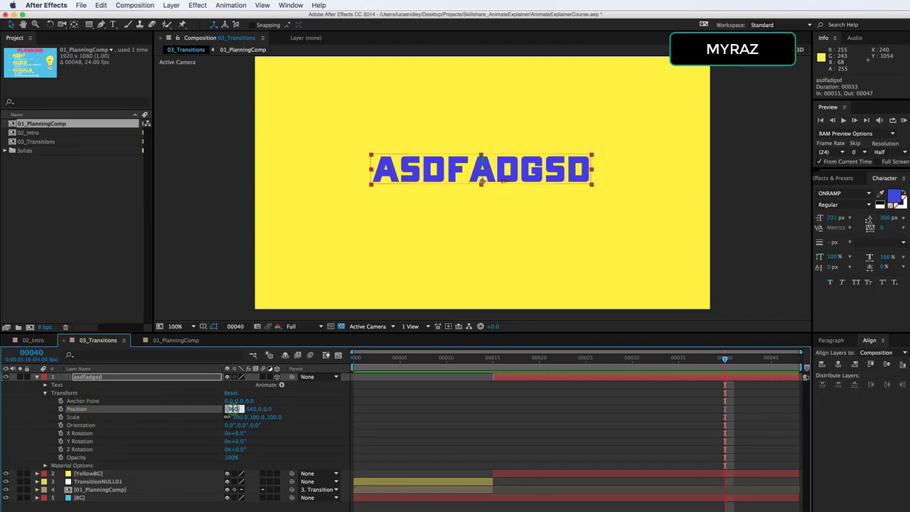
pyautogui.press('Tab')
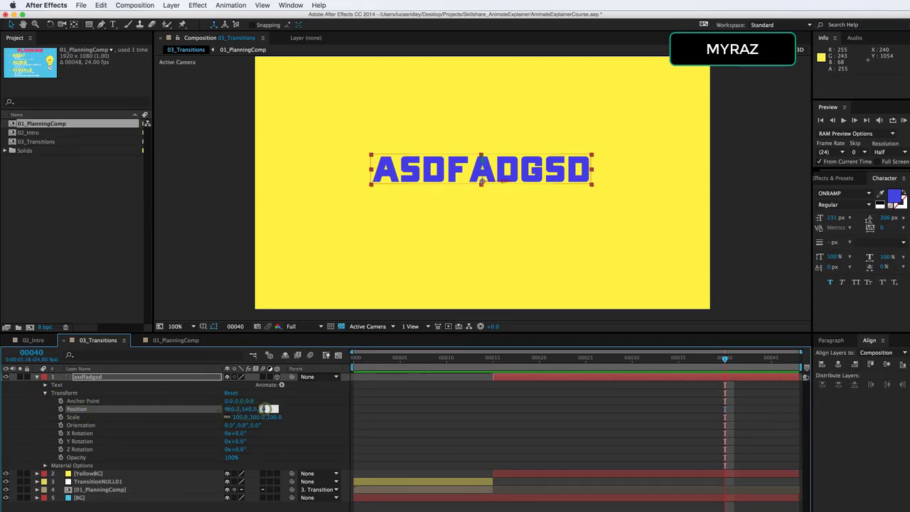
pyautogui.click(291, 409)
pyautogui.press('super+z')
pyautogui.press('super+z')
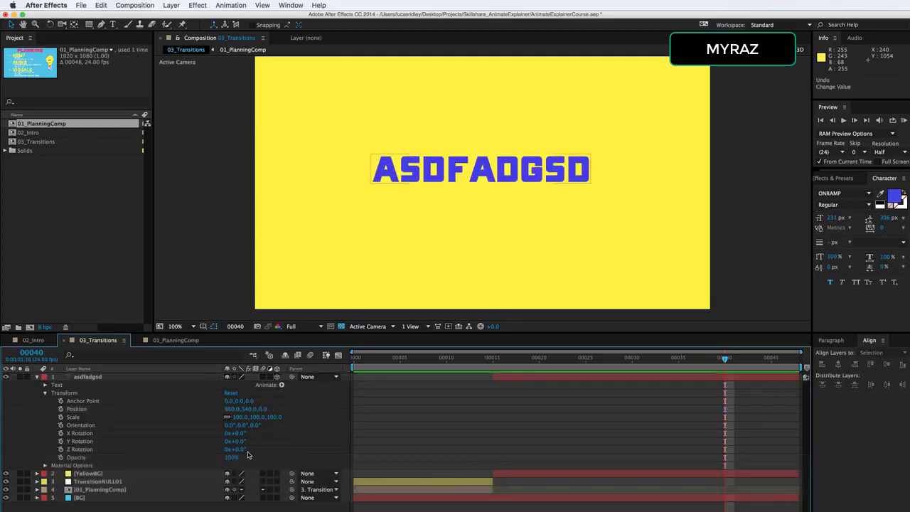
pyautogui.moveTo(240, 450); pyautogui.dragTo(285, 444)
pyautogui.press('super+z')
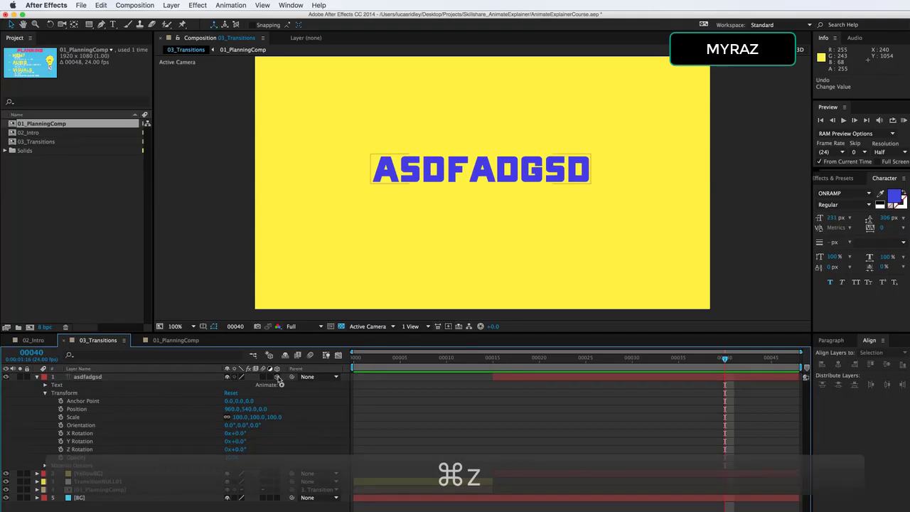
# - Switch off 3D for the text layer, try its 2D Rotation, undo that rotation and make the layer 3D again
pyautogui.click(278, 377)
pyautogui.moveTo(232, 425); pyautogui.dragTo(240, 425)
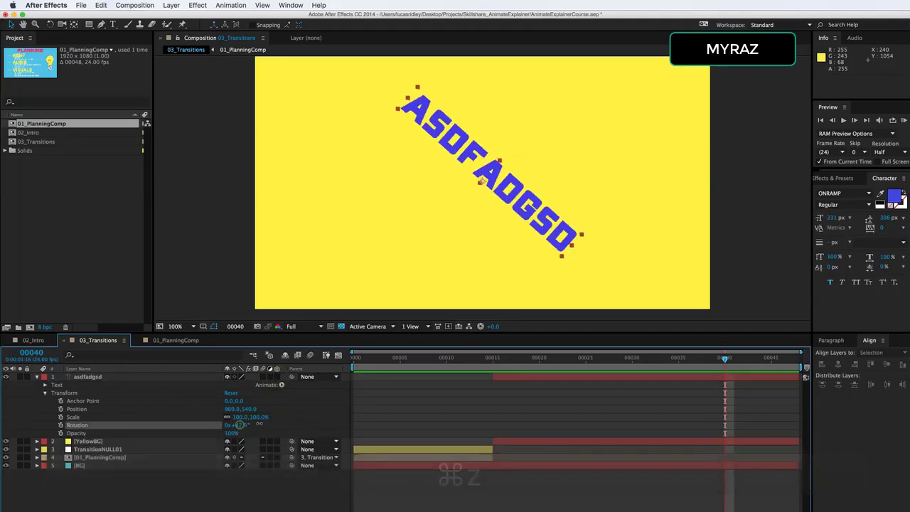
pyautogui.press('super+z')
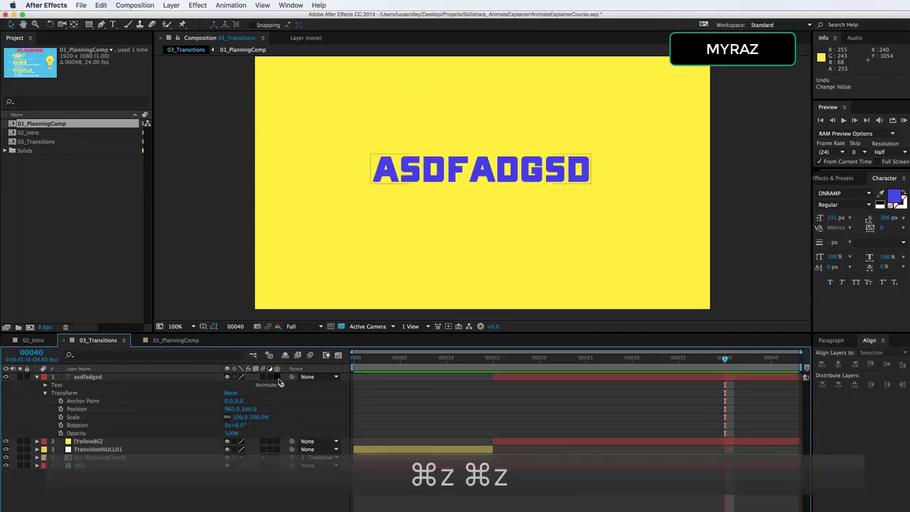
pyautogui.click(278, 377)
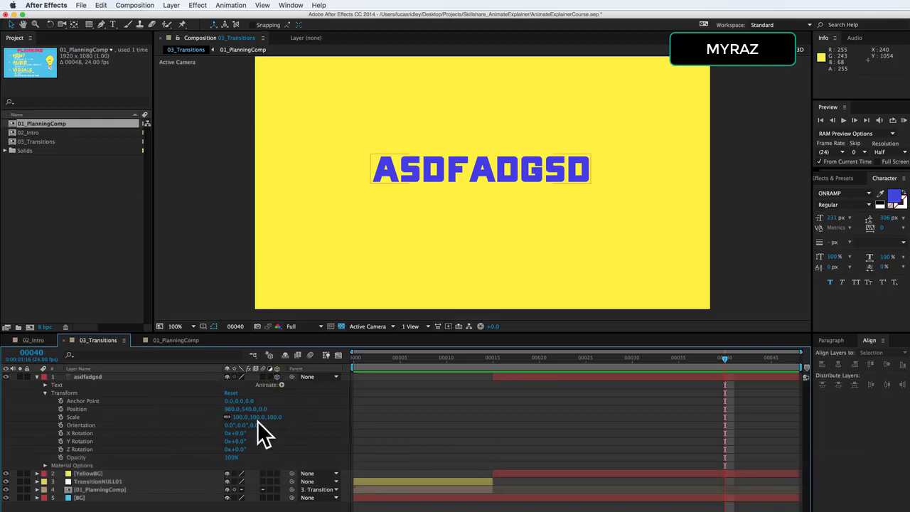
# - Move the asdfadgsd layer's anchor point to the top centre of the letters, at 0, -104, 0, with the Pan Behind tool
pyautogui.click(88, 378)
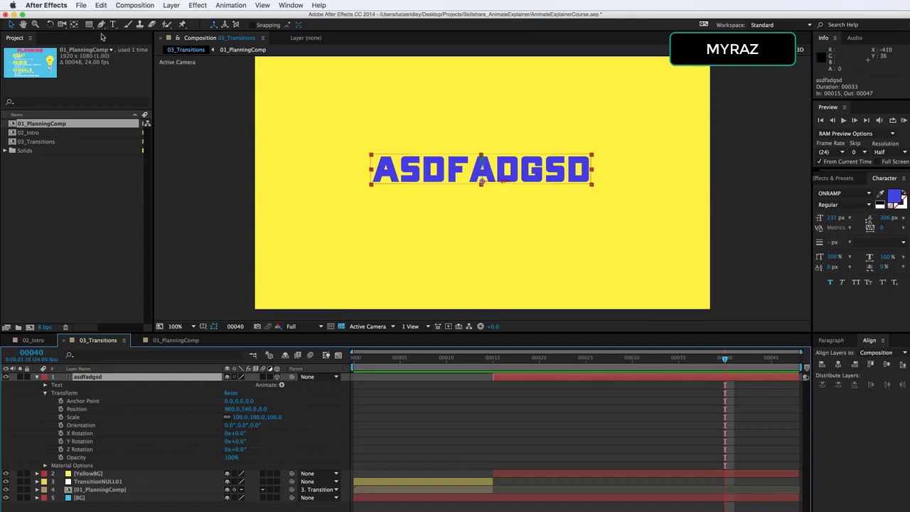
pyautogui.click(74, 24)
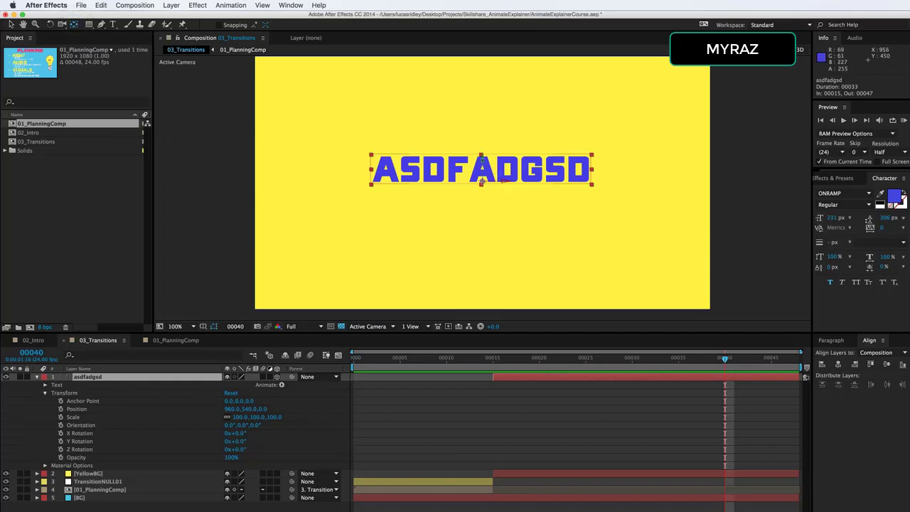
pyautogui.moveTo(482, 163); pyautogui.dragTo(484, 134)
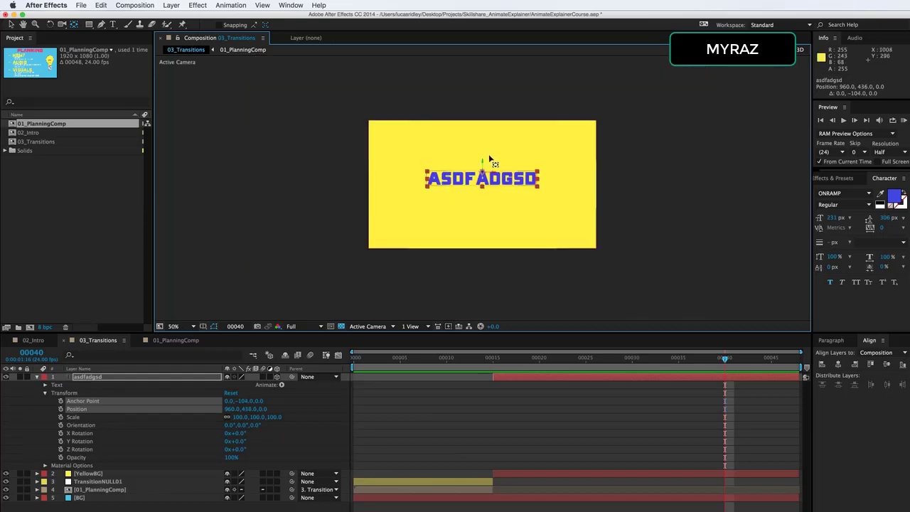
pyautogui.scroll(6, 489, 164)
pyautogui.scroll(-4, 490, 142)
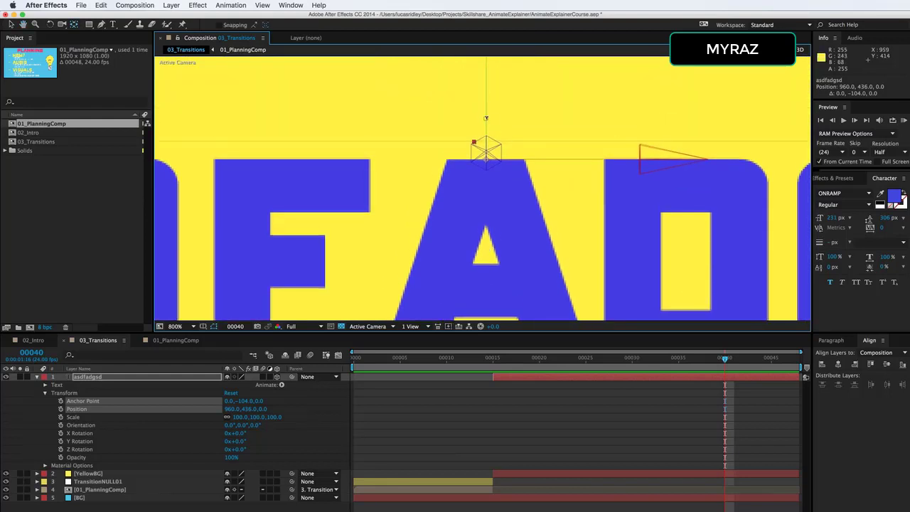
pyautogui.click(485, 117)
pyautogui.press('super+minus')
pyautogui.press('super+minus')
pyautogui.press('super+minus')
pyautogui.press('super+minus')
pyautogui.press('super+minus')
pyautogui.press('super+minus')
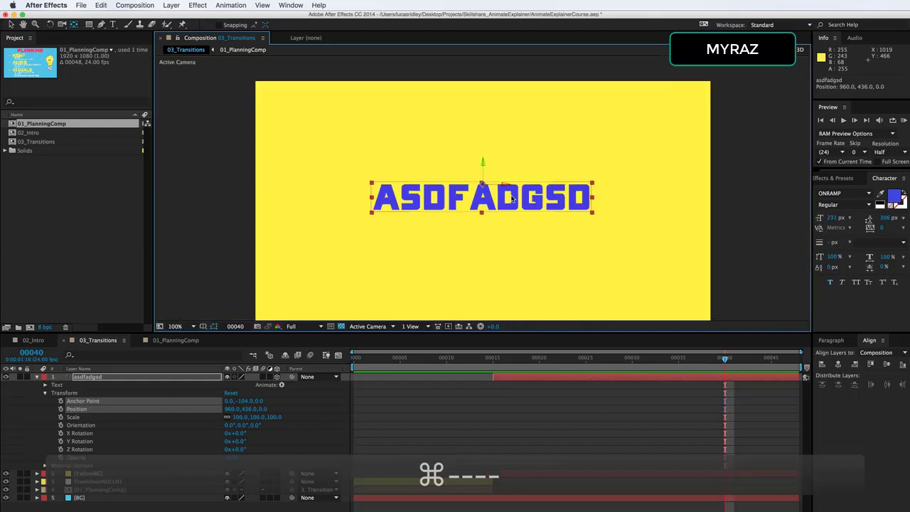
pyautogui.moveTo(491, 208); pyautogui.dragTo(489, 192)
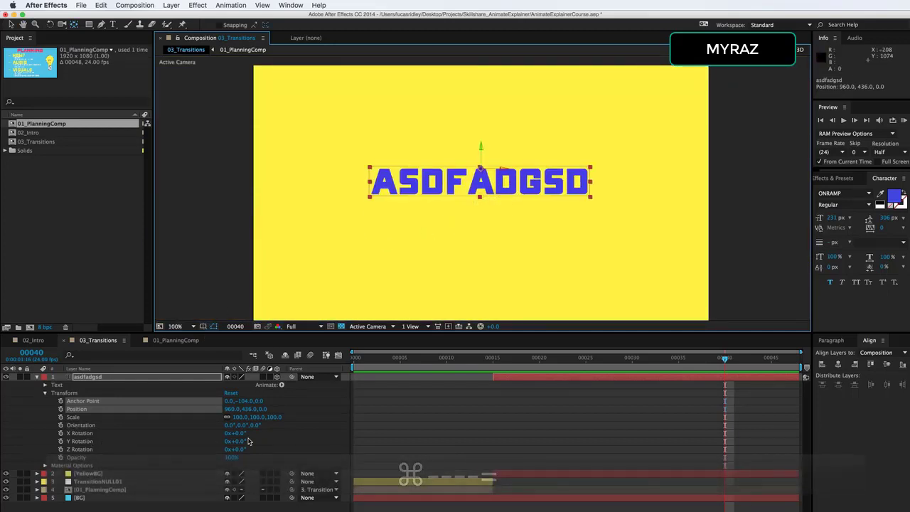
# - Try out the text's tilt around its top edge, and set its X Rotation to 90°
pyautogui.moveTo(240, 445); pyautogui.dragTo(281, 429)
pyautogui.press('super+z')
pyautogui.press('super+z')
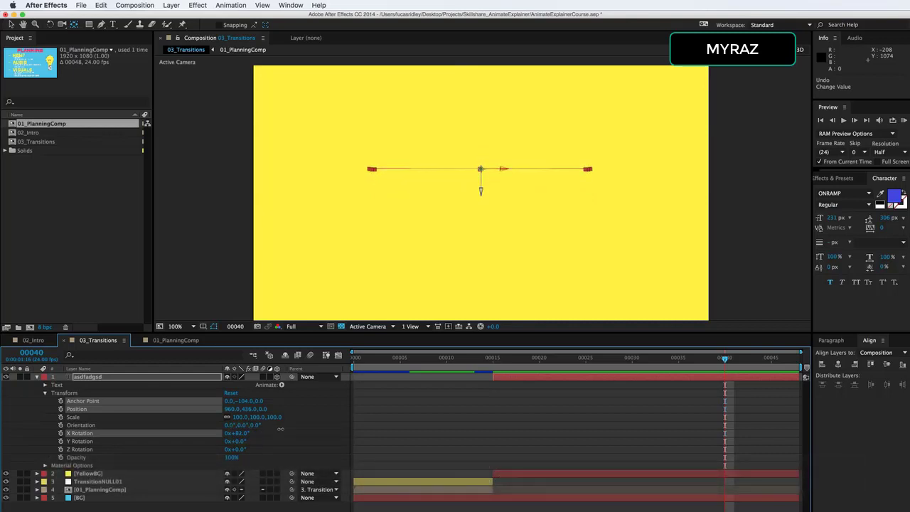
pyautogui.click(308, 435)
pyautogui.click(307, 435)
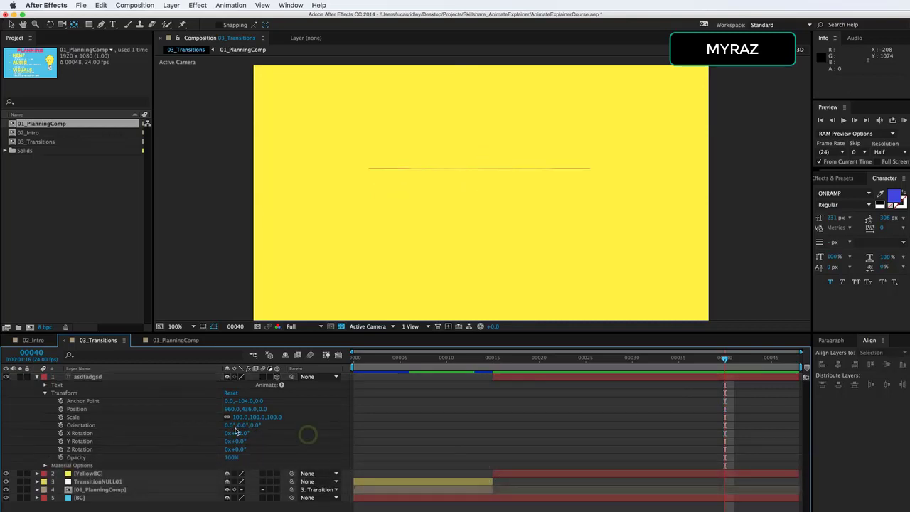
pyautogui.click(237, 433)
pyautogui.write('90')
pyautogui.press('Return')
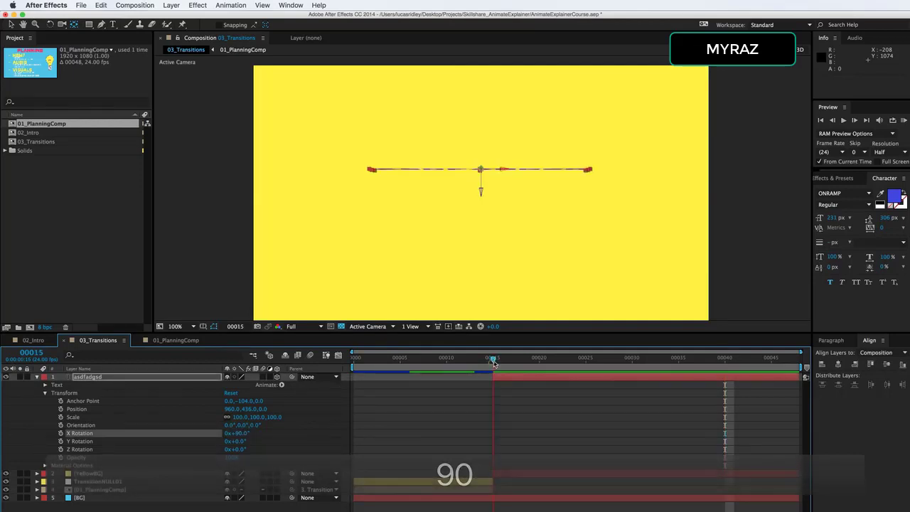
# - Start X Rotation keyframes on the text at frame 17 and trim the layer's start to that frame
pyautogui.moveTo(493, 361); pyautogui.dragTo(512, 366)
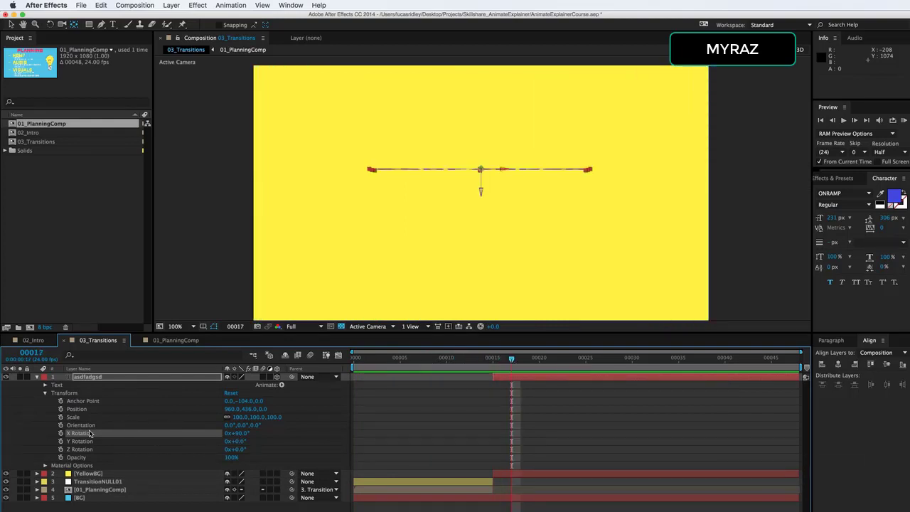
pyautogui.click(61, 433)
pyautogui.moveTo(494, 377); pyautogui.dragTo(512, 378)
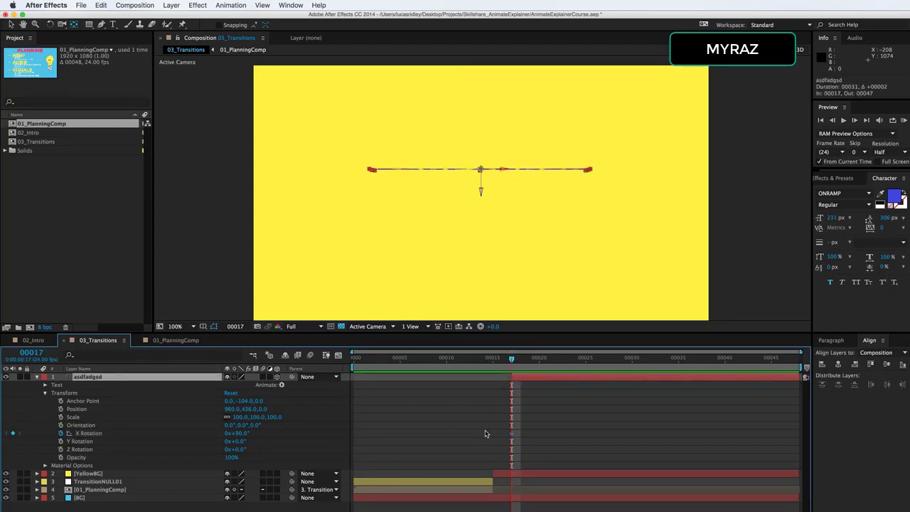
# - Set the text's X Rotation to 0° at frame 21
pyautogui.moveTo(511, 361); pyautogui.dragTo(548, 358)
pyautogui.click(239, 433)
pyautogui.write('0')
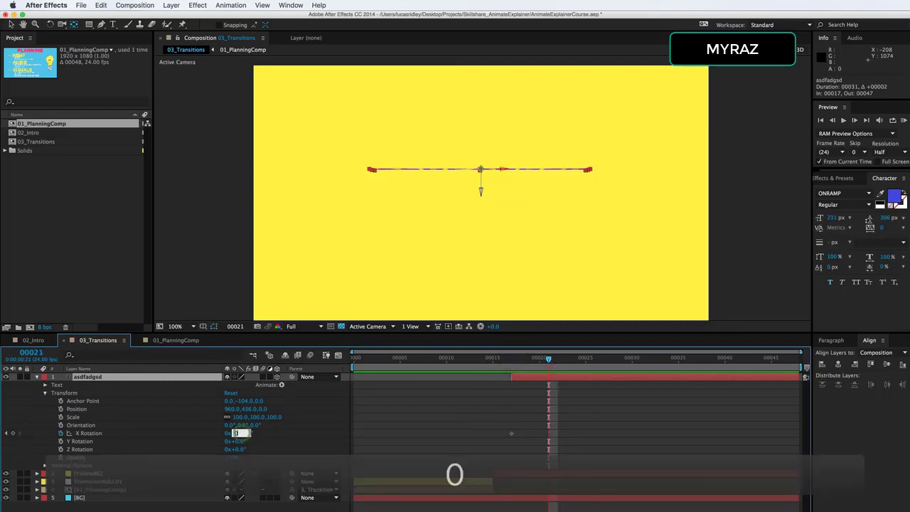
pyautogui.press('Return')
pyautogui.click(491, 450)
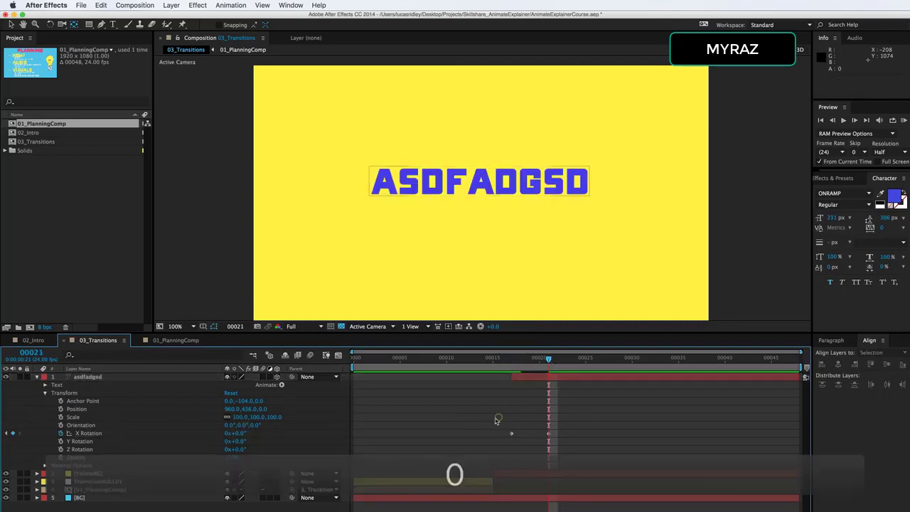
# - Preview the text's flip-down animation from just before the layer starts
pyautogui.click(483, 363)
pyautogui.press('space')
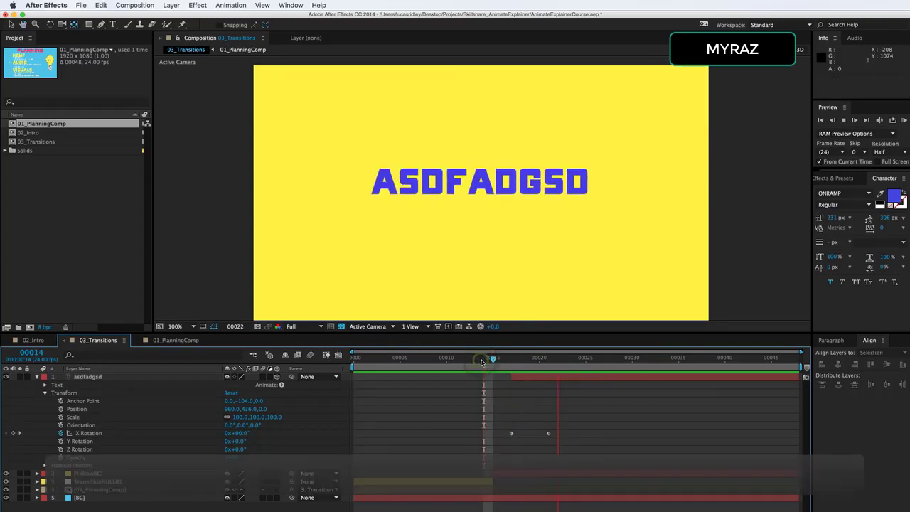
pyautogui.moveTo(529, 361); pyautogui.dragTo(507, 371)
pyautogui.press('space')
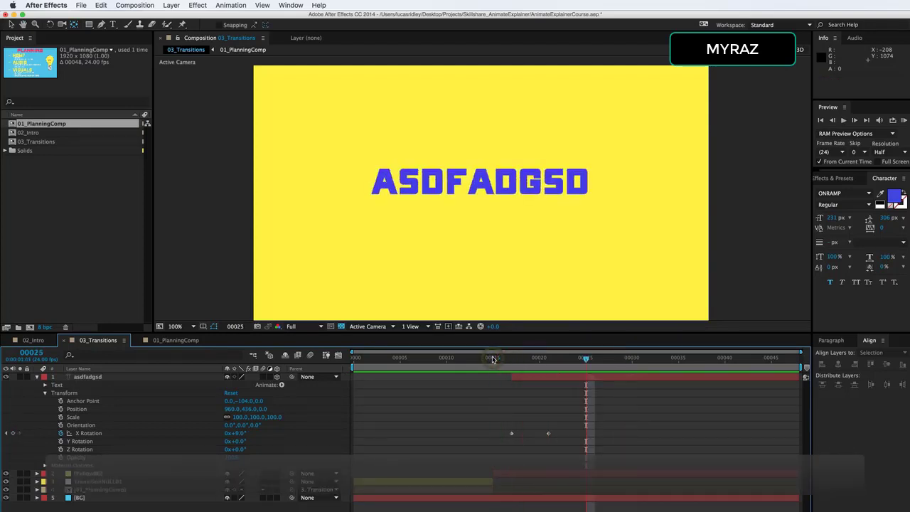
pyautogui.press('space')
# - Add an X Rotation keyframe with the current value at frame 24
pyautogui.moveTo(509, 368); pyautogui.dragTo(550, 363)
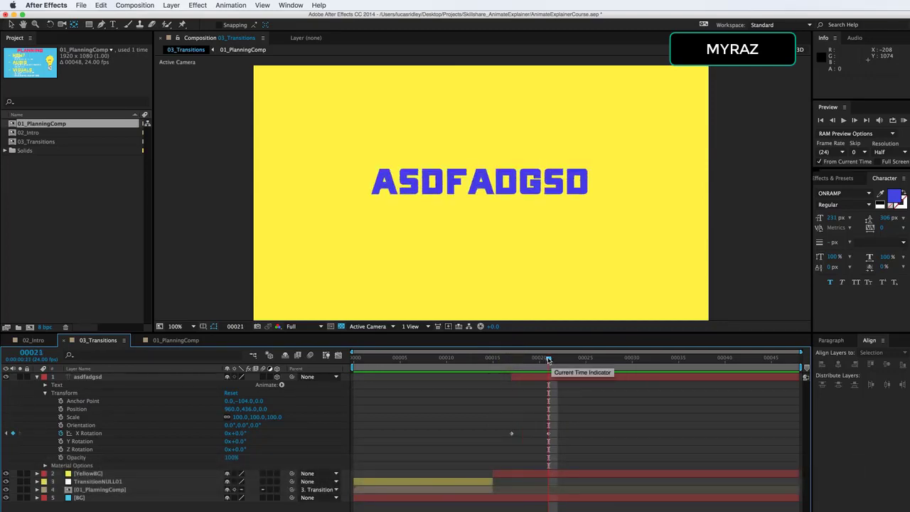
pyautogui.moveTo(548, 359); pyautogui.dragTo(576, 358)
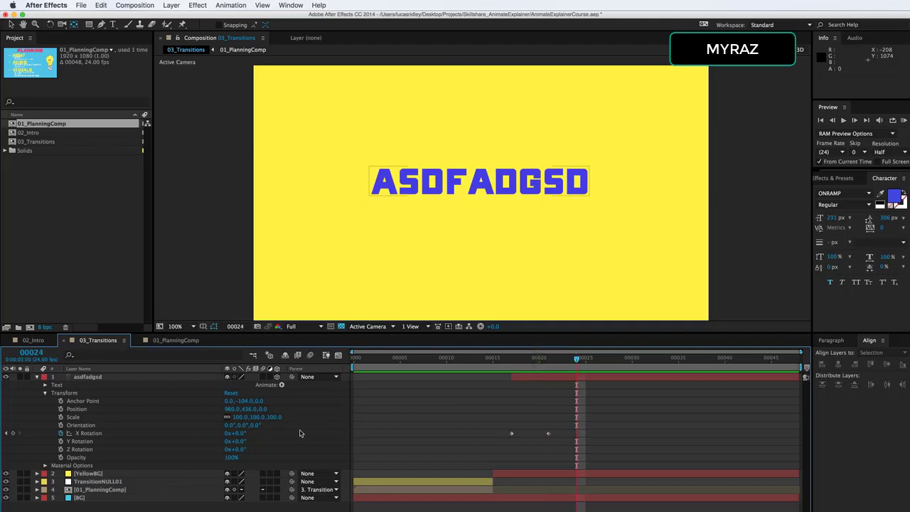
pyautogui.click(13, 433)
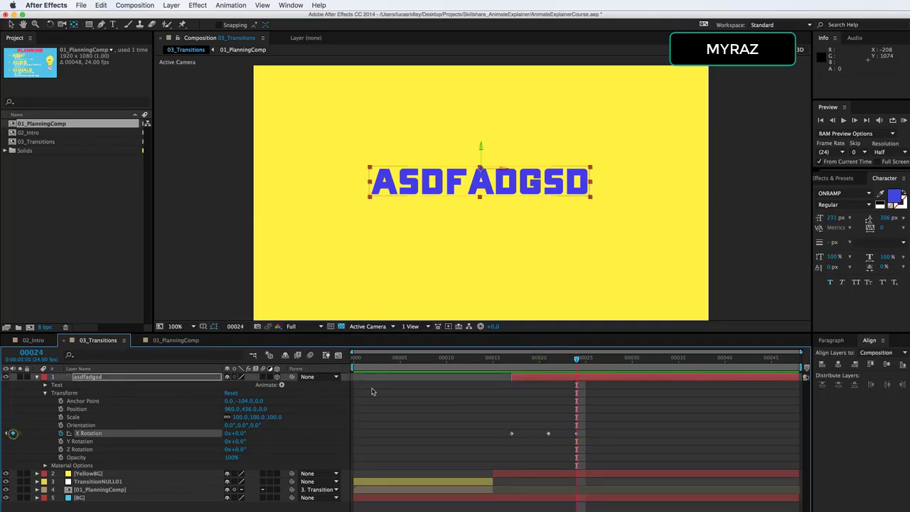
# - Try an overshoot of about -10.6° for the X Rotation keyframe at frame 21 and preview it from frame 16
pyautogui.click(550, 360)
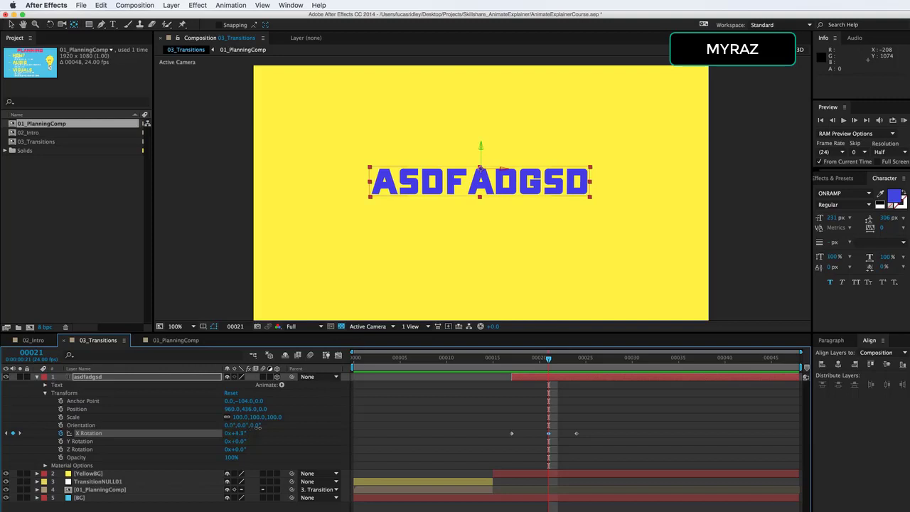
pyautogui.moveTo(257, 427); pyautogui.dragTo(219, 436)
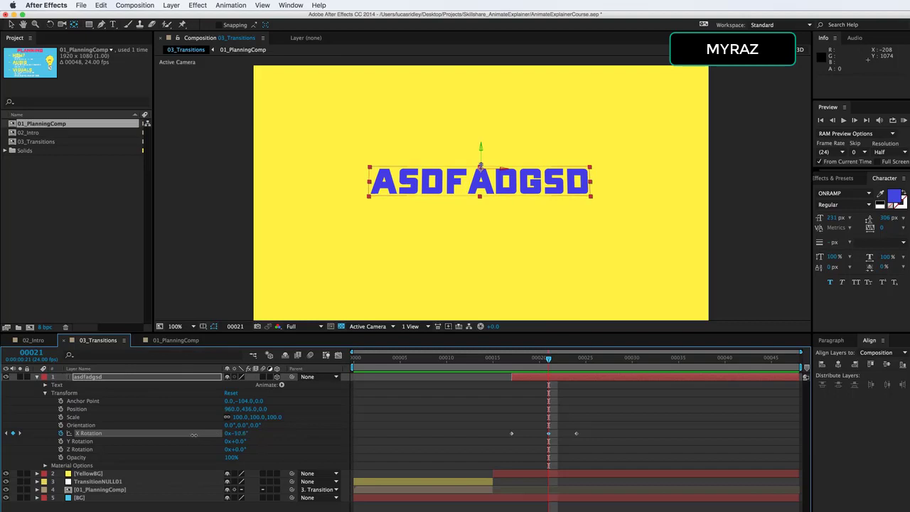
pyautogui.click(502, 362)
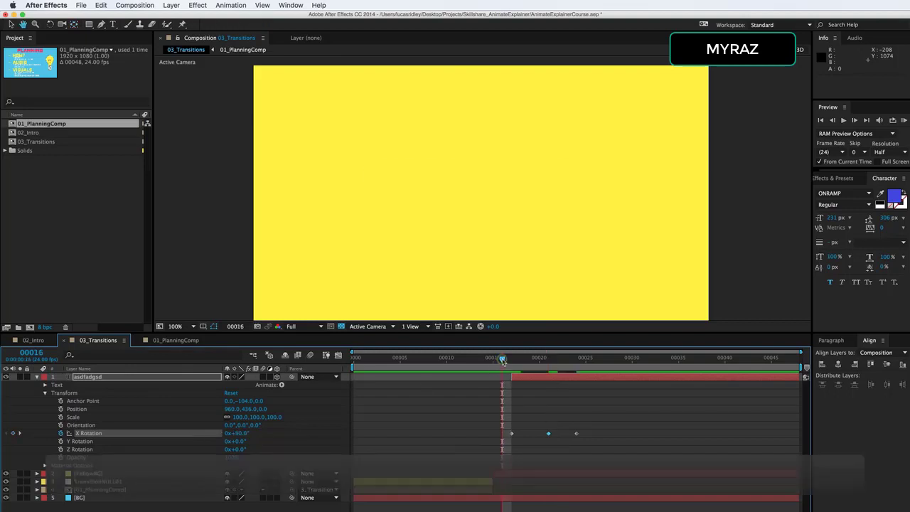
pyautogui.press('space')
pyautogui.press('space')
pyautogui.click(503, 362)
pyautogui.press('space')
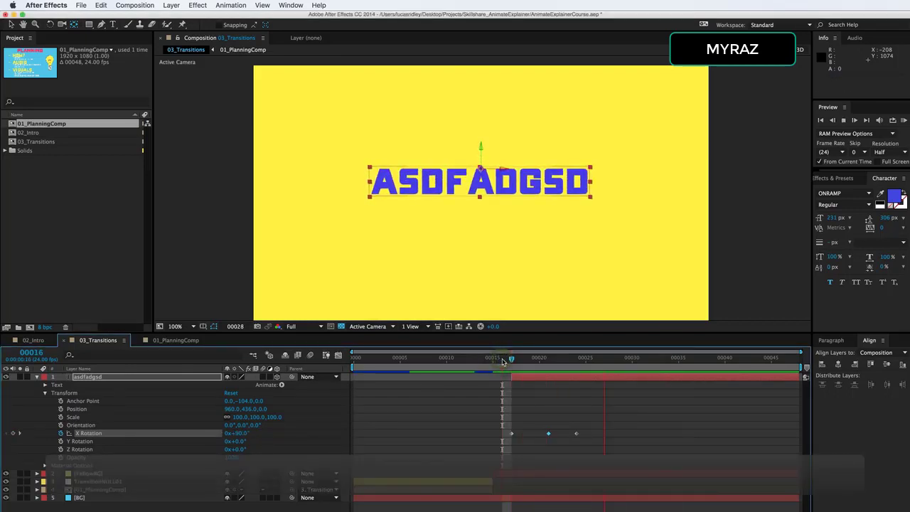
# - Set the X Rotation keyframe at frame 21 to about -23.7° and preview the swing
pyautogui.click(547, 361)
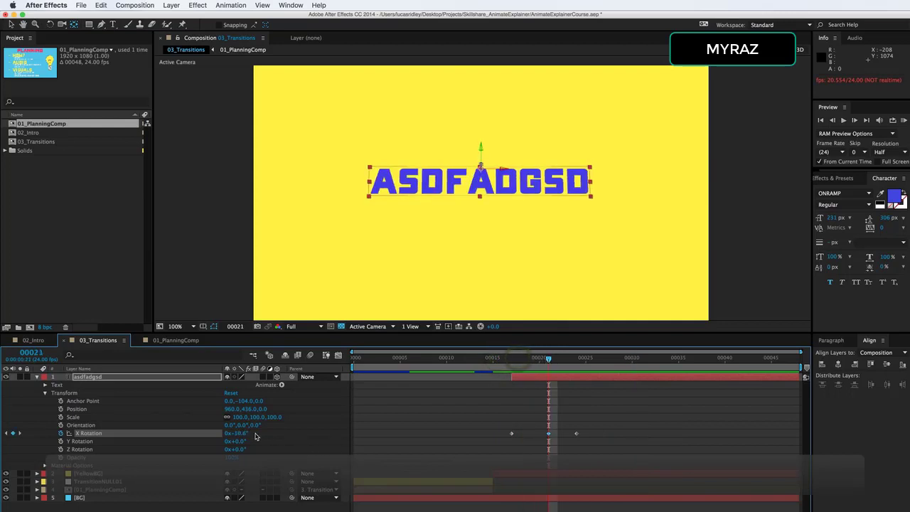
pyautogui.moveTo(239, 433); pyautogui.dragTo(195, 440)
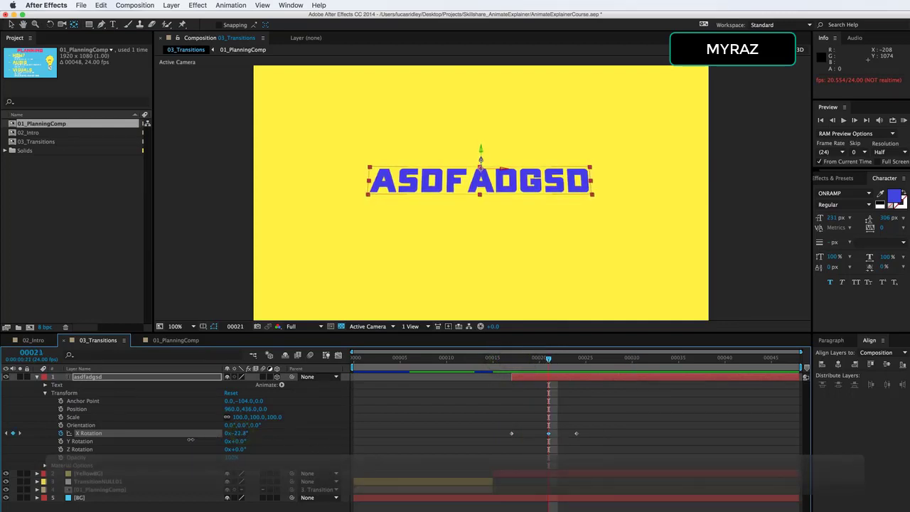
pyautogui.click(507, 359)
pyautogui.press('space')
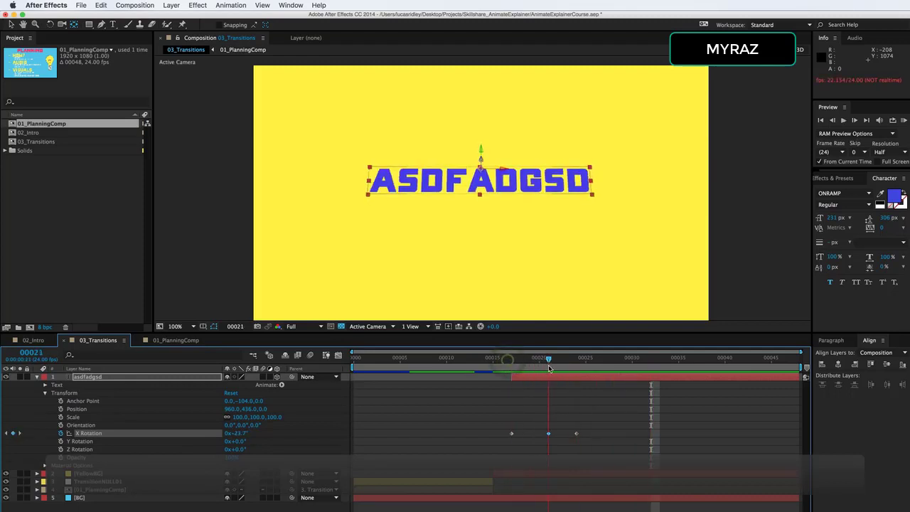
pyautogui.press('space')
# - Apply easing to the X Rotation keyframes at frames 21 and 24
pyautogui.moveTo(497, 376); pyautogui.dragTo(567, 377)
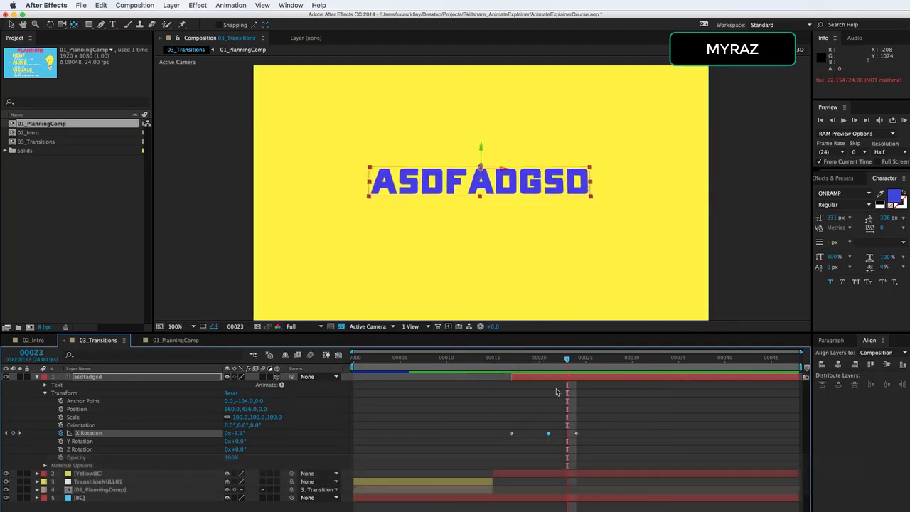
pyautogui.moveTo(526, 411); pyautogui.dragTo(658, 447)
pyautogui.rightClick(549, 433)
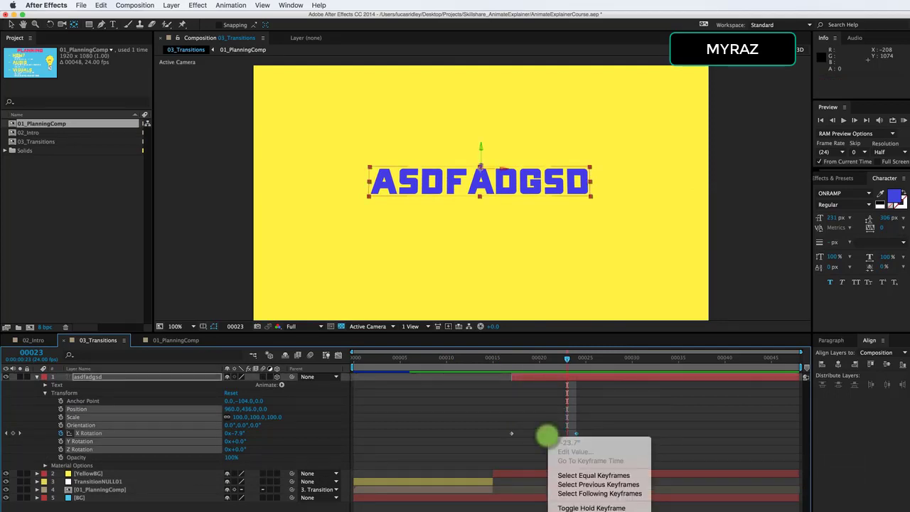
pyautogui.press('Escape')
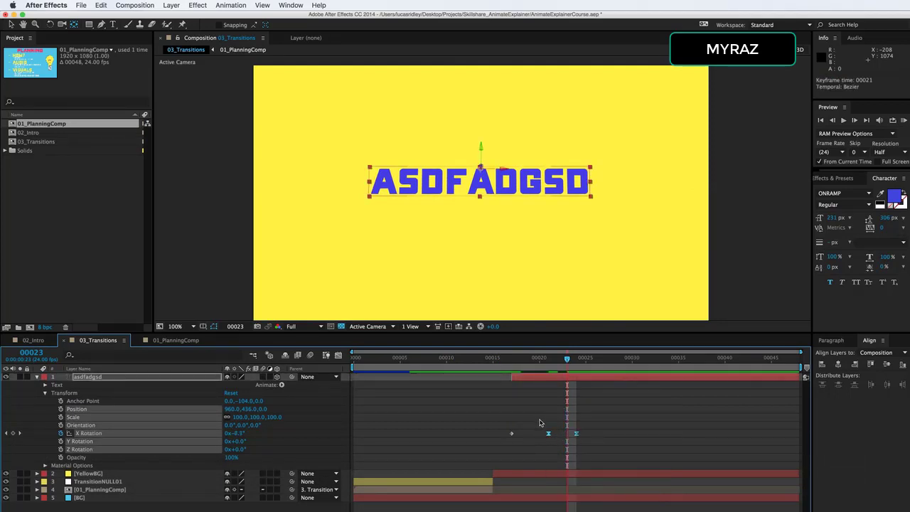
# - Reapply easing to the X Rotation keyframes at frames 21 and 24 and preview the text swing from frames 15 and 17
pyautogui.moveTo(536, 417); pyautogui.dragTo(602, 448)
pyautogui.press('F9')
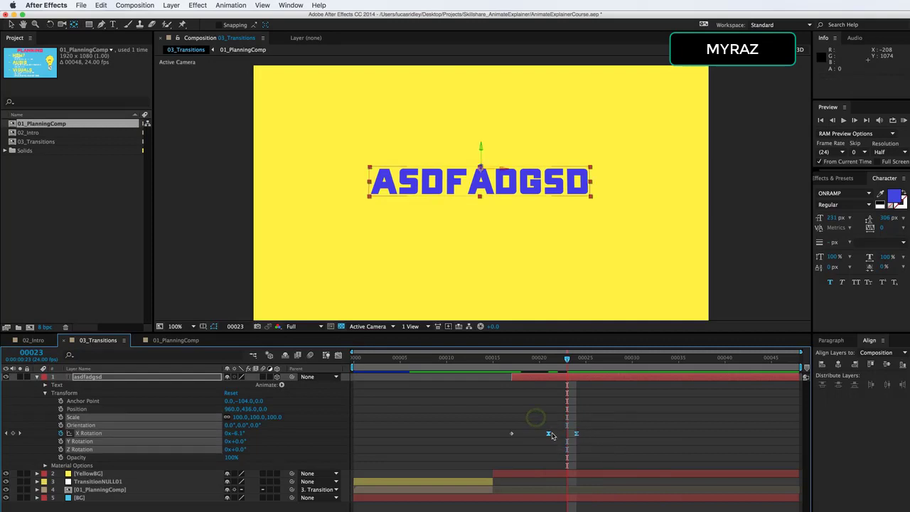
pyautogui.click(496, 363)
pyautogui.press('space')
pyautogui.press('space')
pyautogui.click(496, 364)
pyautogui.press('space')
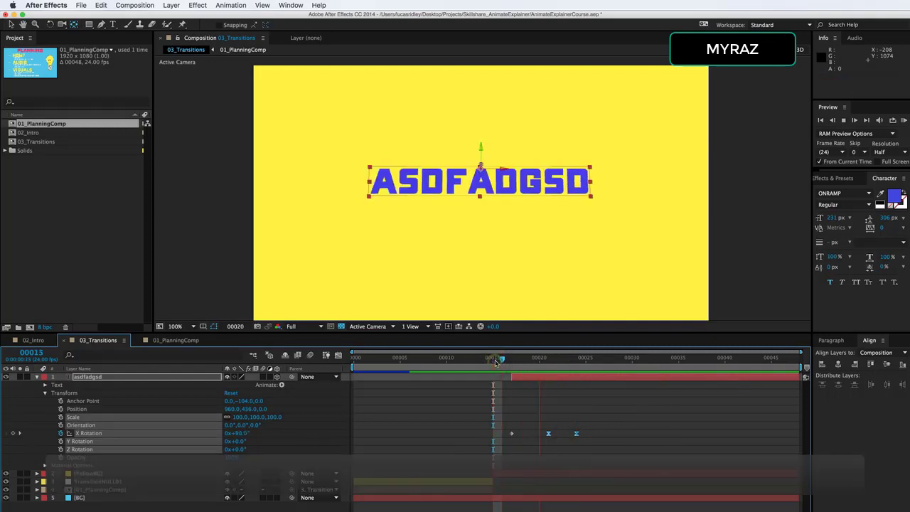
pyautogui.click(580, 368)
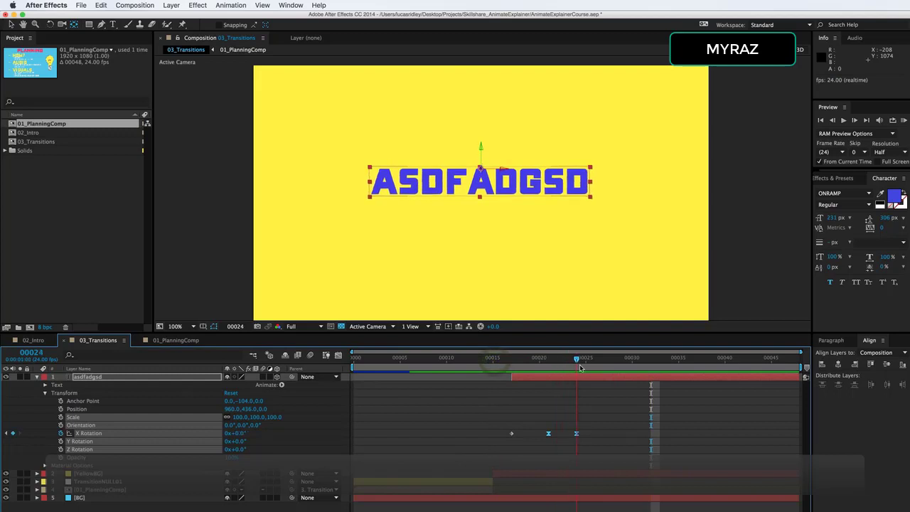
pyautogui.click(512, 363)
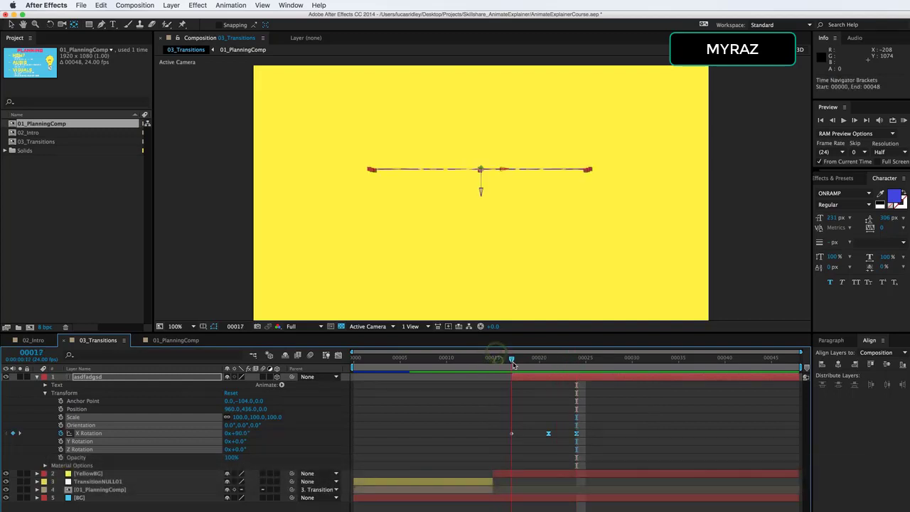
pyautogui.press('space')
# - Move the two eased X Rotation keyframes of the text layer to frames 22 and 26
pyautogui.click(584, 435)
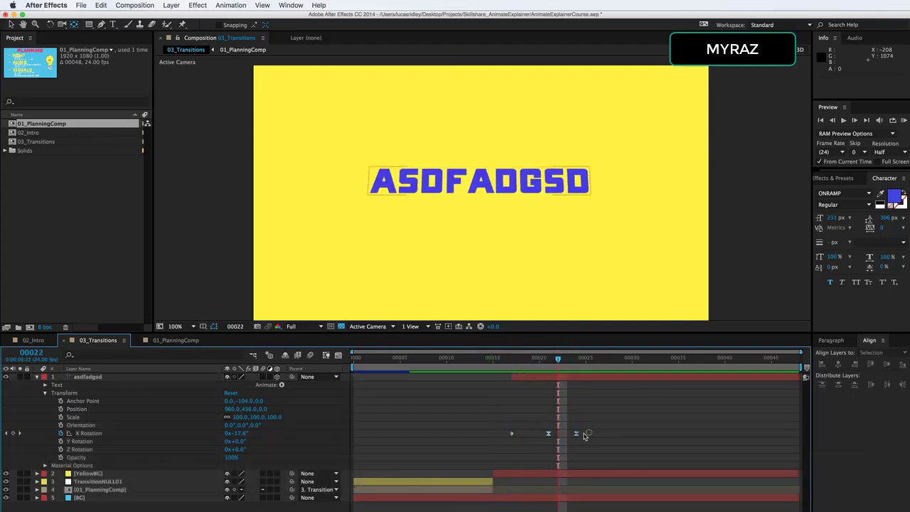
pyautogui.moveTo(538, 424); pyautogui.dragTo(597, 434)
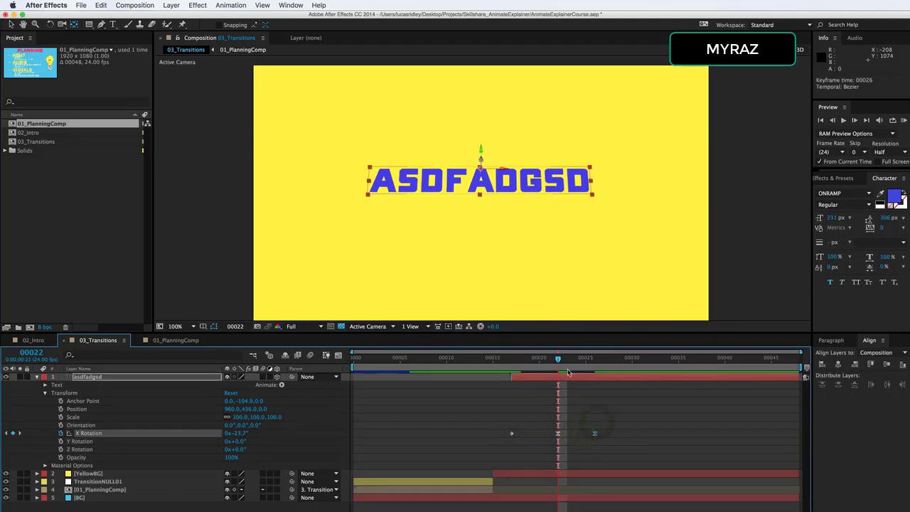
pyautogui.moveTo(568, 371); pyautogui.dragTo(595, 373)
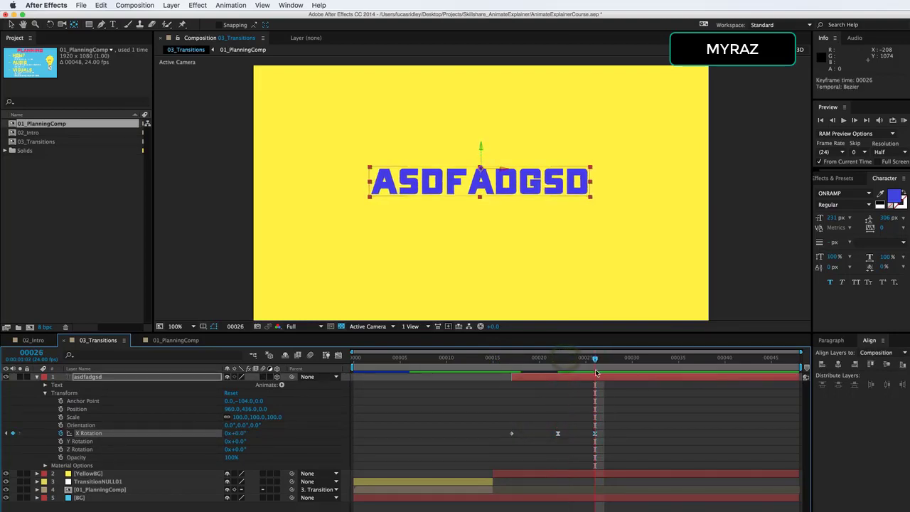
# - Add an X Rotation keyframe with the current value at frame 30 and set the keyframe at frame 26 to 10°
pyautogui.click(632, 361)
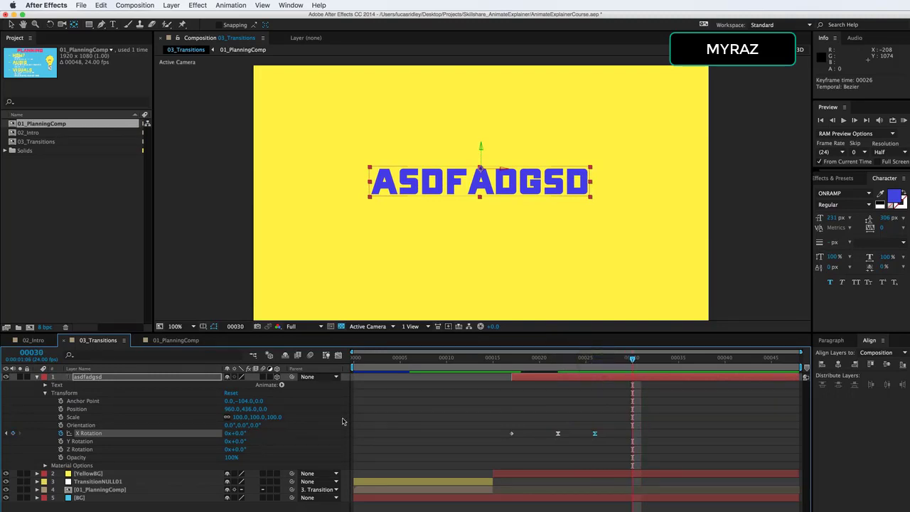
pyautogui.click(12, 433)
pyautogui.moveTo(602, 362); pyautogui.dragTo(595, 362)
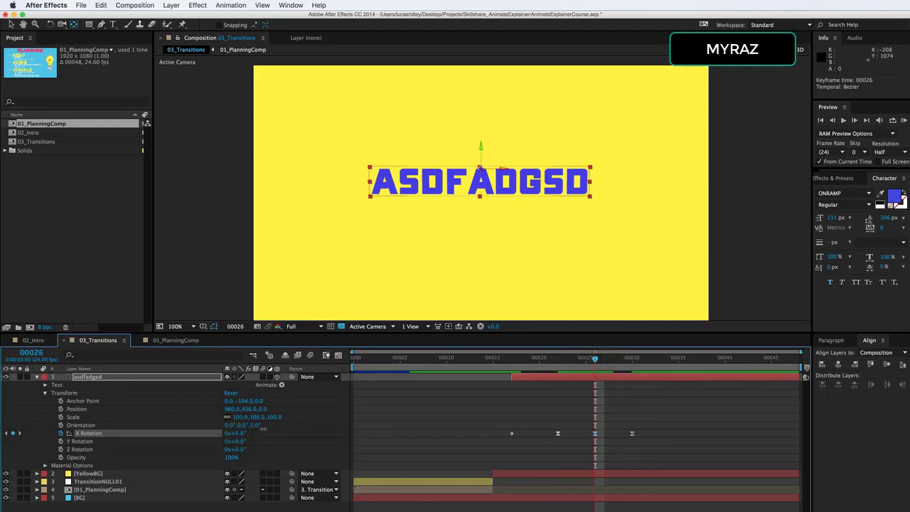
pyautogui.moveTo(263, 428); pyautogui.dragTo(284, 431)
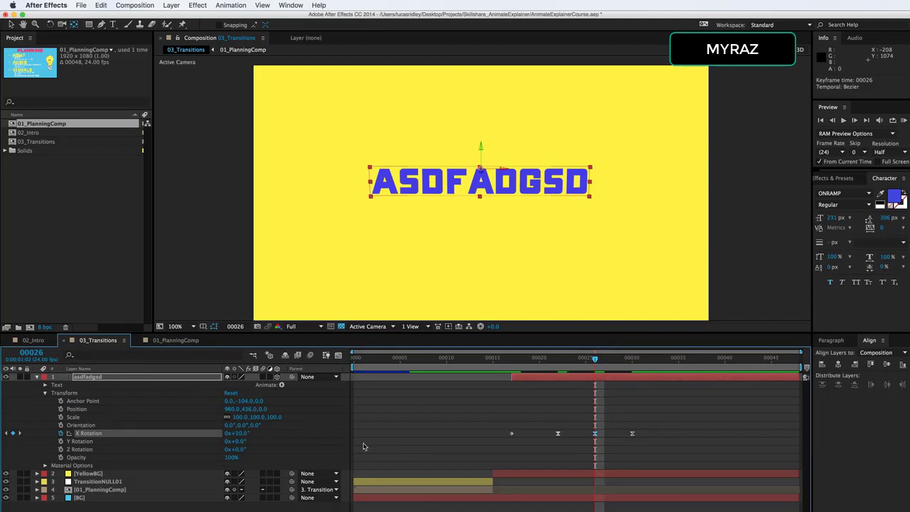
# - Lengthen the ease handles of the X Rotation keyframes at frames 30, 26 and 22 in the value graph
pyautogui.click(557, 364)
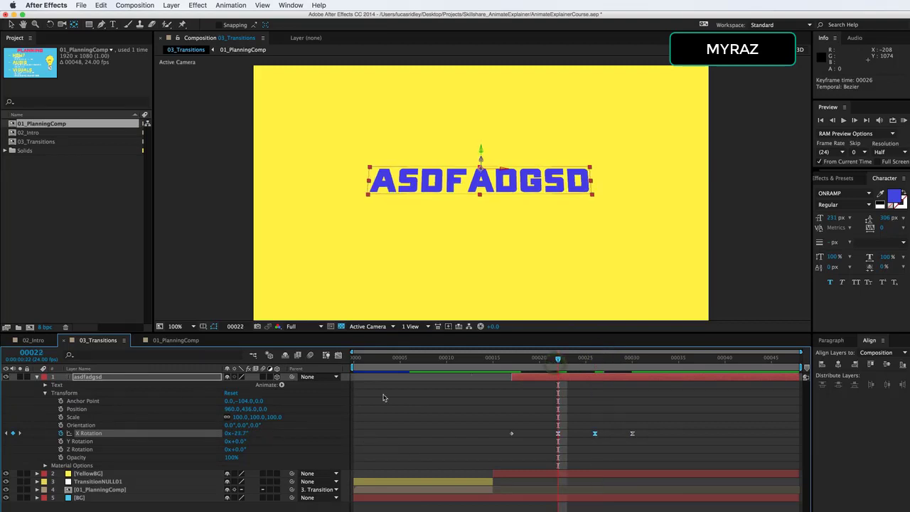
pyautogui.click(338, 354)
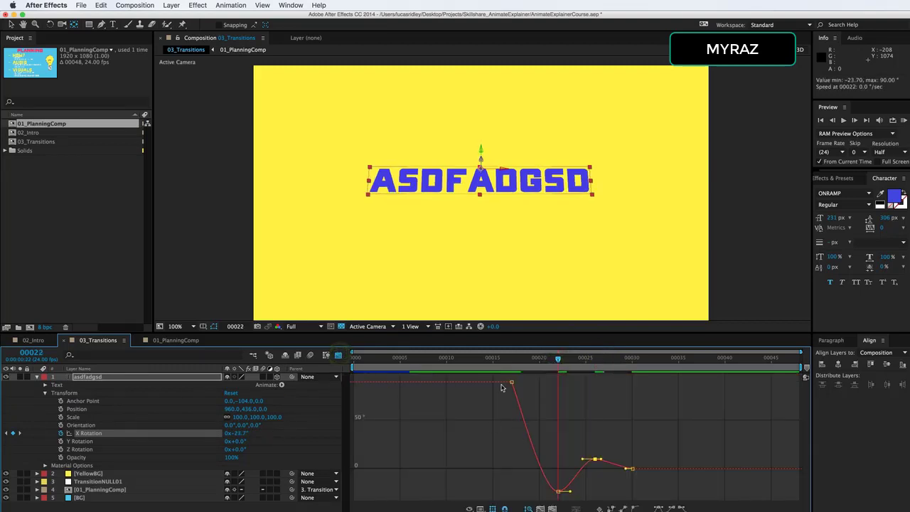
pyautogui.moveTo(560, 492)
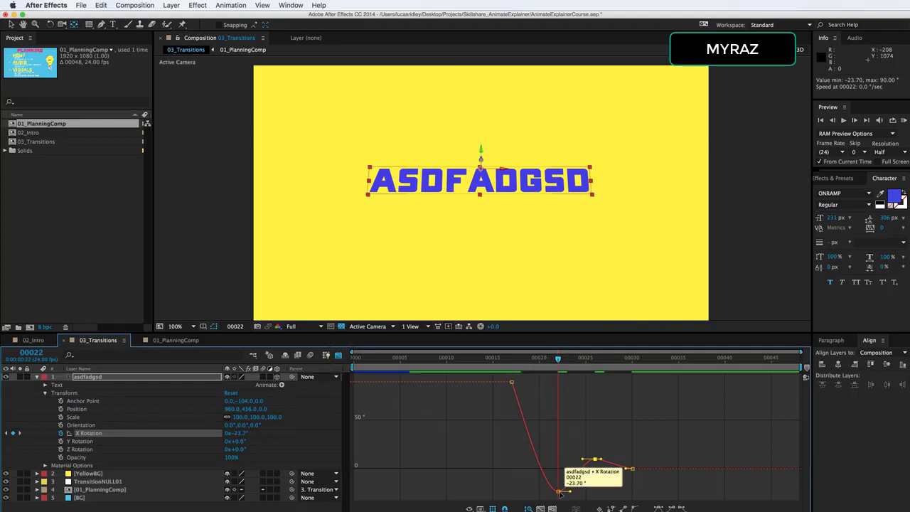
pyautogui.moveTo(595, 461)
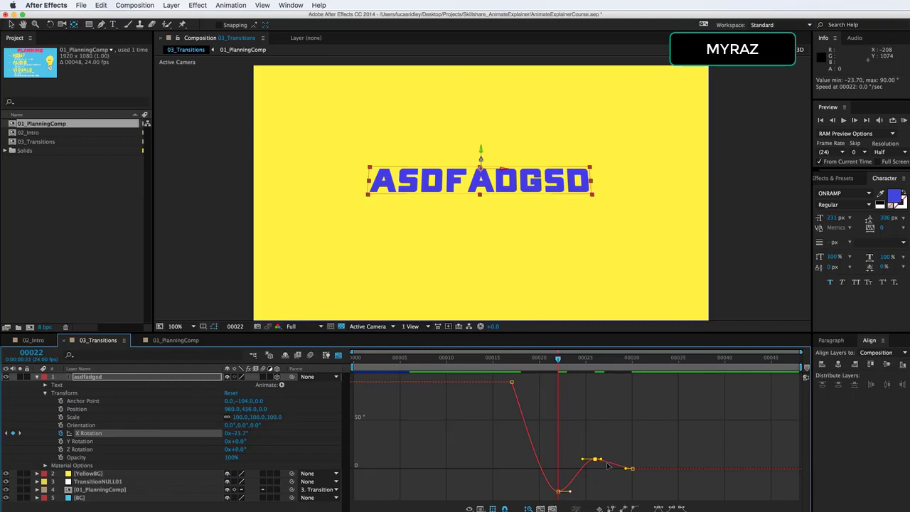
pyautogui.moveTo(631, 472)
pyautogui.moveTo(625, 470); pyautogui.dragTo(615, 472)
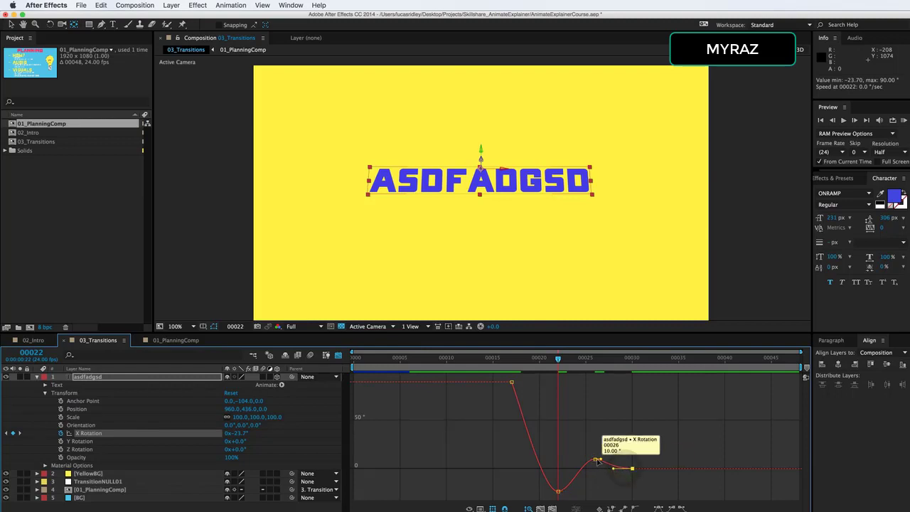
pyautogui.click(596, 459)
pyautogui.moveTo(607, 462); pyautogui.dragTo(610, 459)
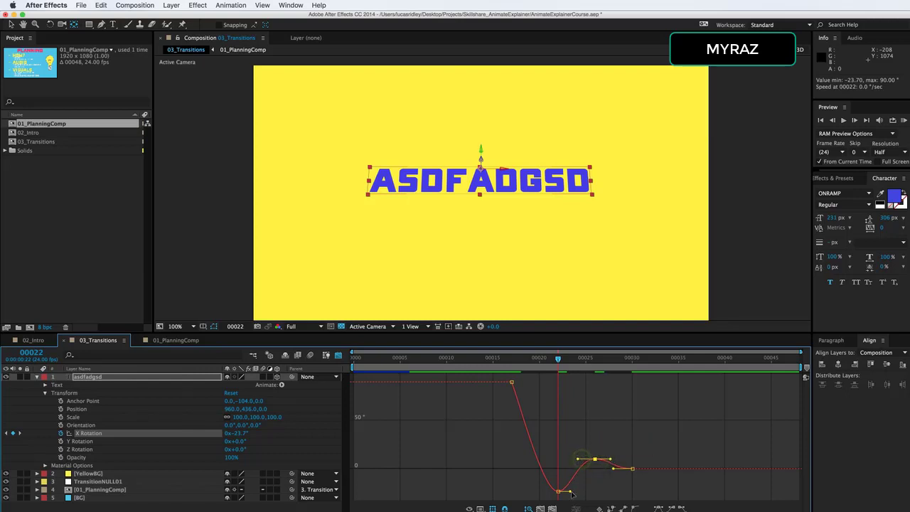
pyautogui.moveTo(571, 492); pyautogui.dragTo(576, 493)
pyautogui.click(338, 356)
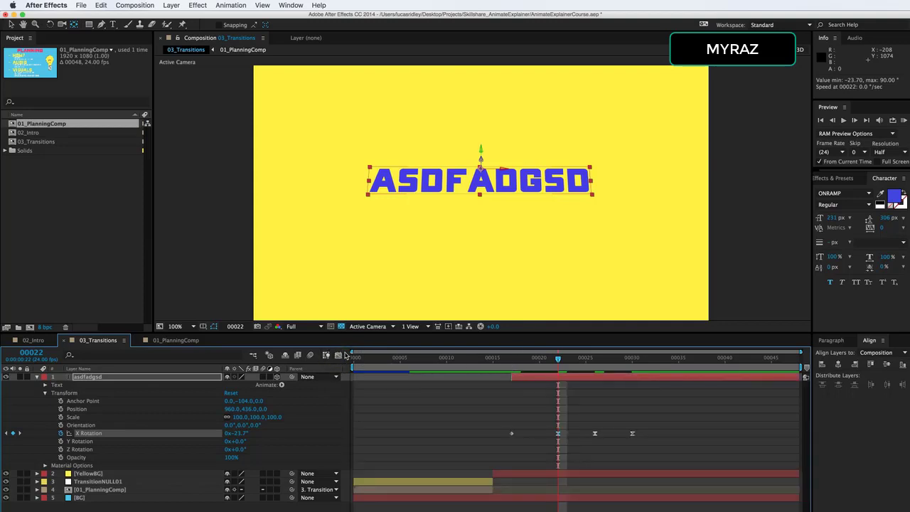
# - Examine the X Rotation value curve at the first keyframe, frame 17, and preview the text swing
pyautogui.click(339, 355)
pyautogui.click(339, 356)
pyautogui.moveTo(535, 413); pyautogui.dragTo(567, 452)
pyautogui.moveTo(502, 417); pyautogui.dragTo(519, 440)
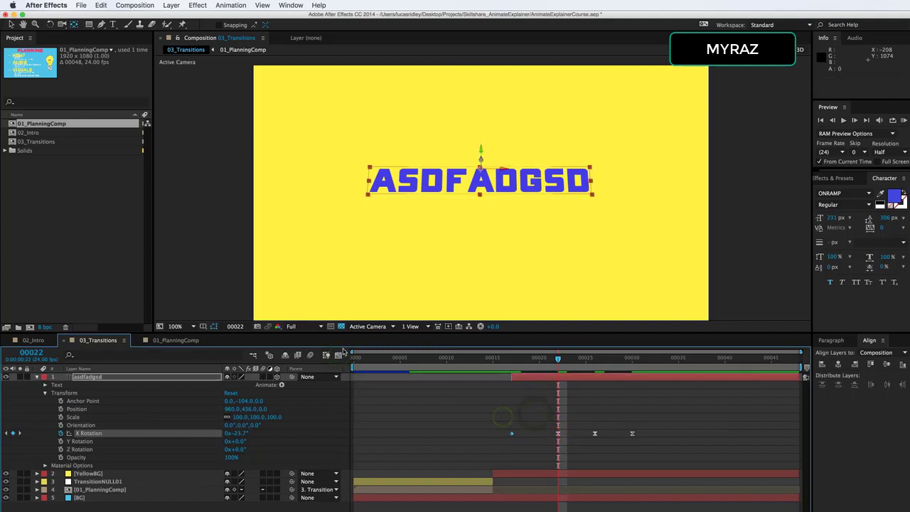
pyautogui.click(339, 354)
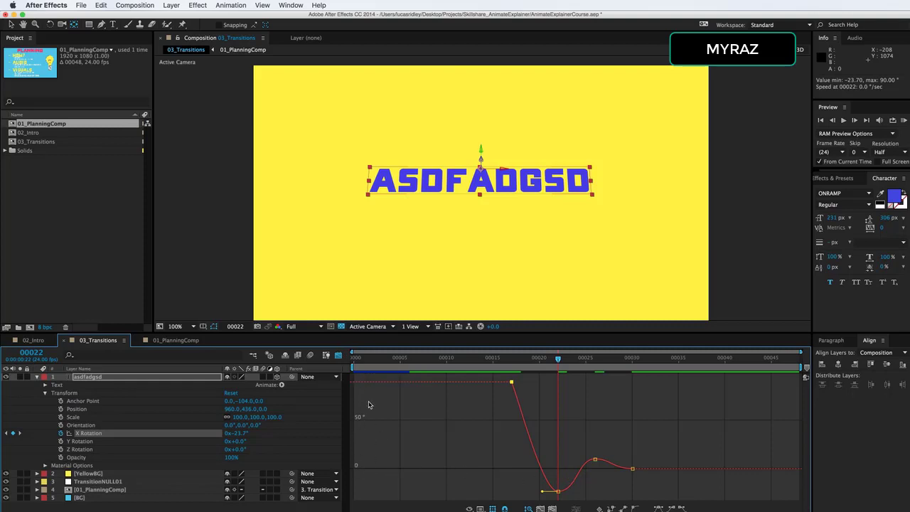
pyautogui.click(338, 355)
pyautogui.click(511, 359)
pyautogui.press('space')
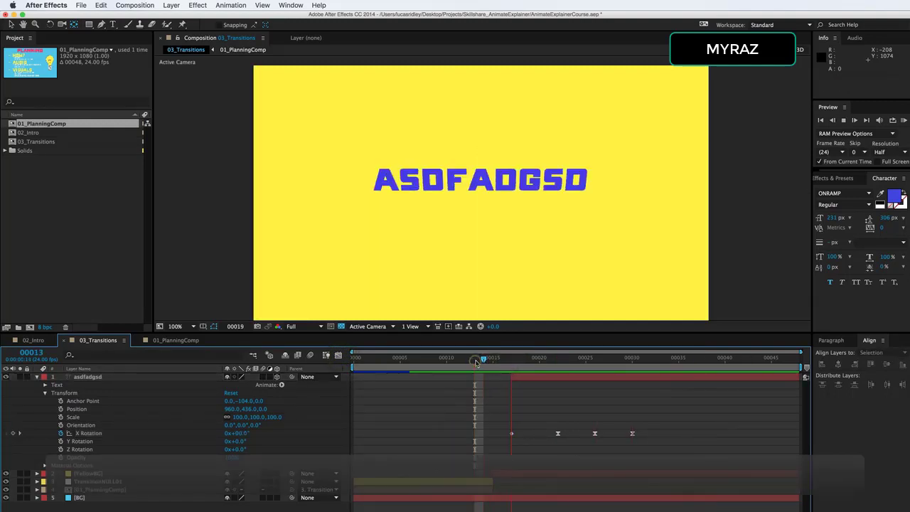
pyautogui.press('space')
# - Turn on motion blur for the asdfadgsd text layer and enable motion blur for the whole composition
pyautogui.moveTo(519, 359)
pyautogui.mouseDown()
pyautogui.moveTo(532, 360)
pyautogui.moveTo(506, 361)
pyautogui.moveTo(529, 363)
pyautogui.mouseUp()
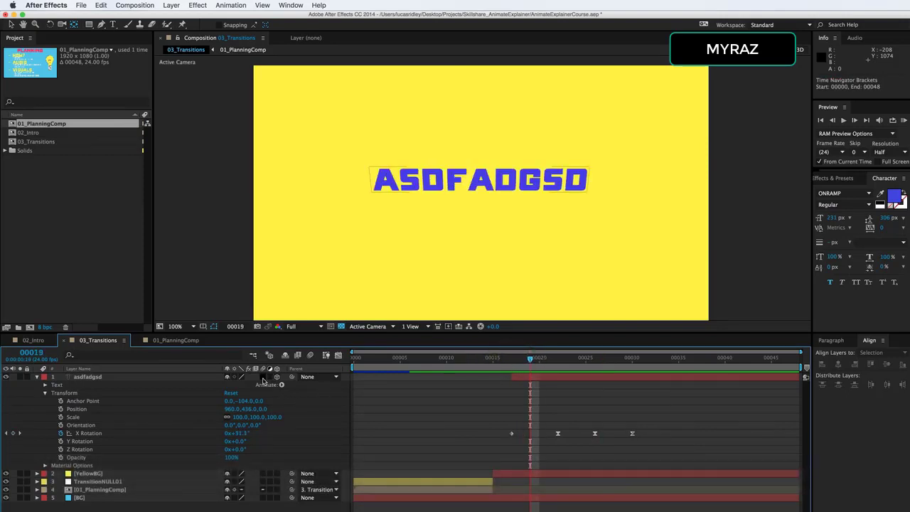
pyautogui.press('space')
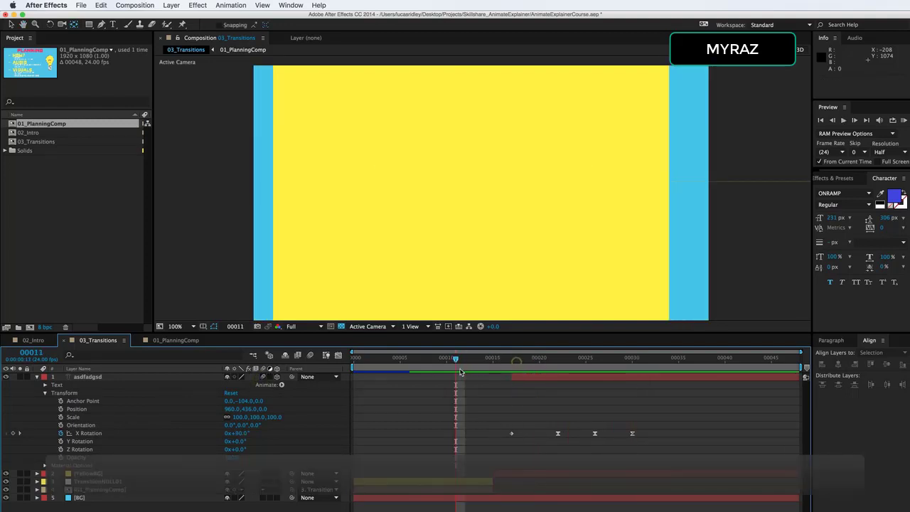
pyautogui.press('space')
pyautogui.moveTo(482, 363); pyautogui.dragTo(595, 359)
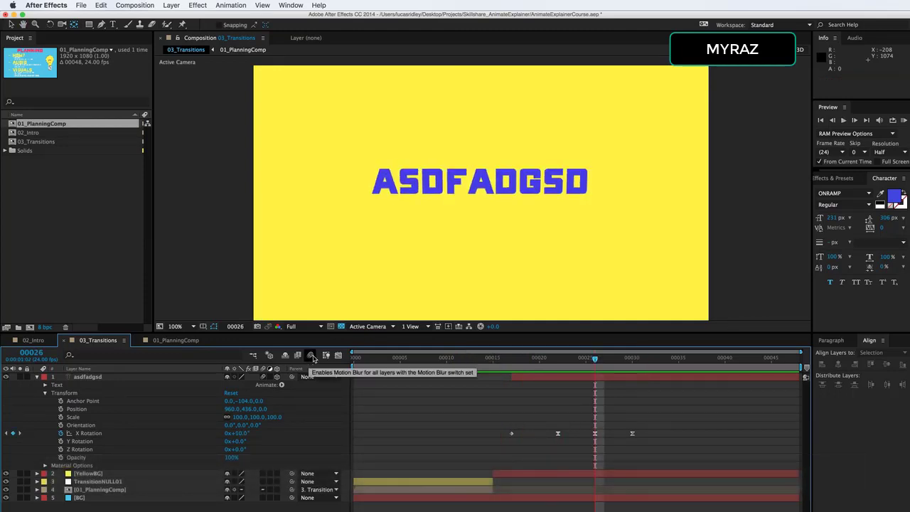
pyautogui.click(313, 357)
# - Preview the motion-blurred text swing from about frame 15 and replay the transition
pyautogui.click(493, 359)
pyautogui.press('space')
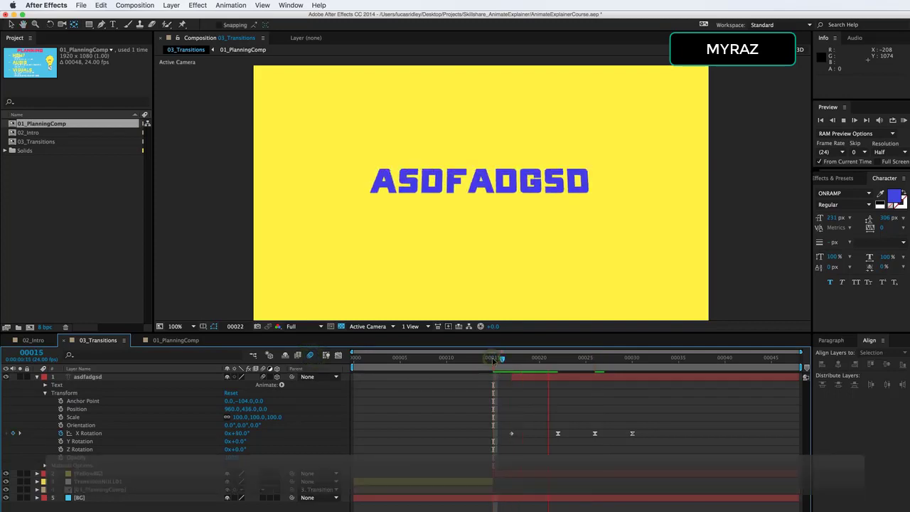
pyautogui.moveTo(495, 359)
pyautogui.mouseDown()
pyautogui.moveTo(521, 361)
pyautogui.moveTo(503, 368)
pyautogui.mouseUp()
pyautogui.press('space')
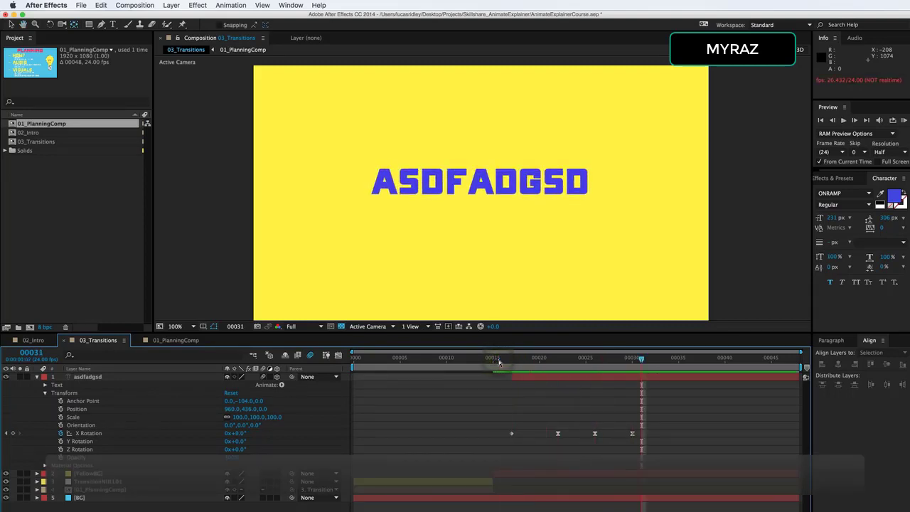
pyautogui.press('space')
pyautogui.press('space')
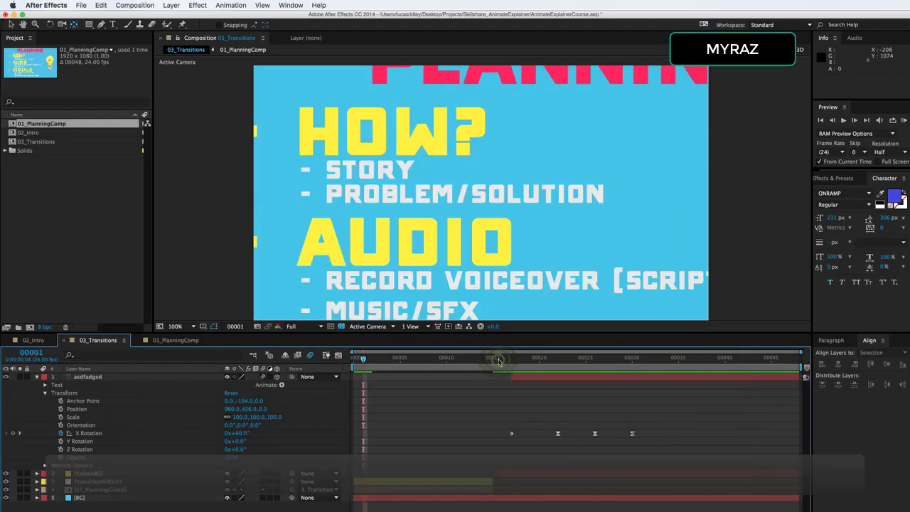